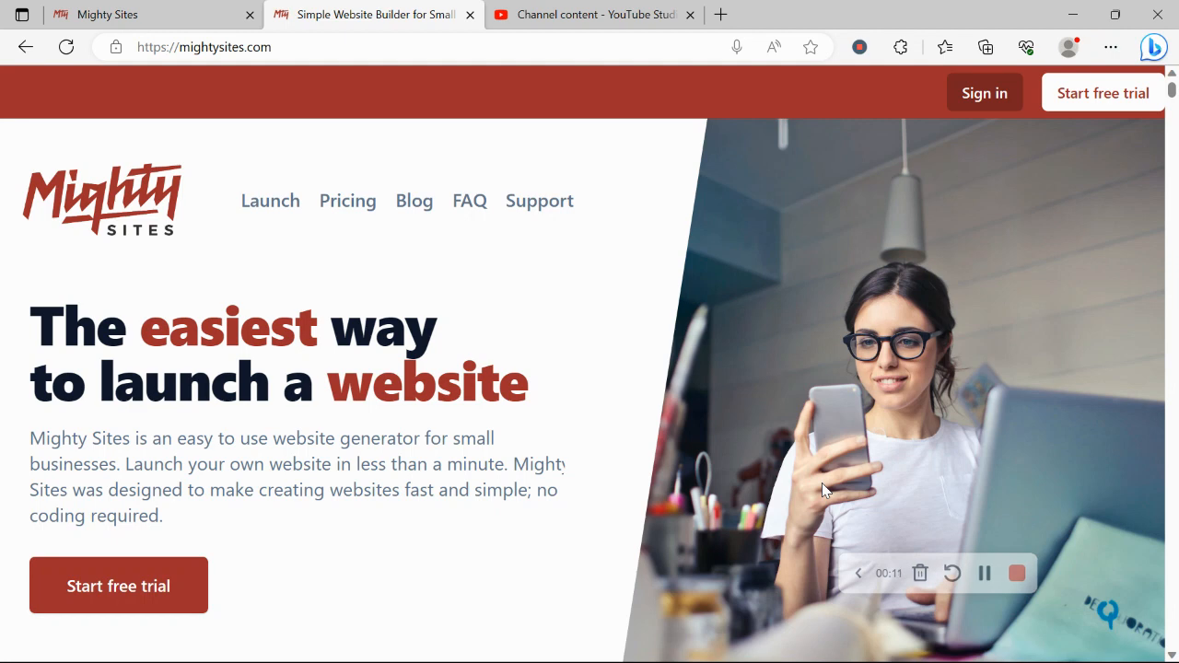
- Scroll through the Instant templates page and select its heading text
scroll(822, 482, "down", 2)
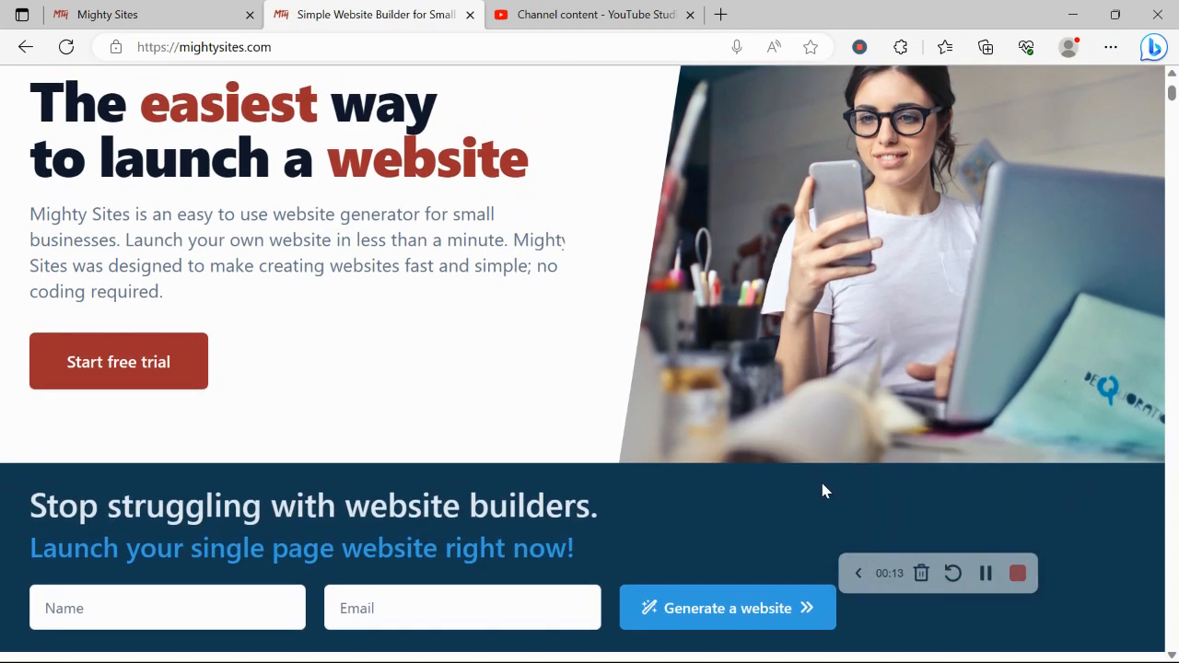
scroll(825, 491, "down", 4)
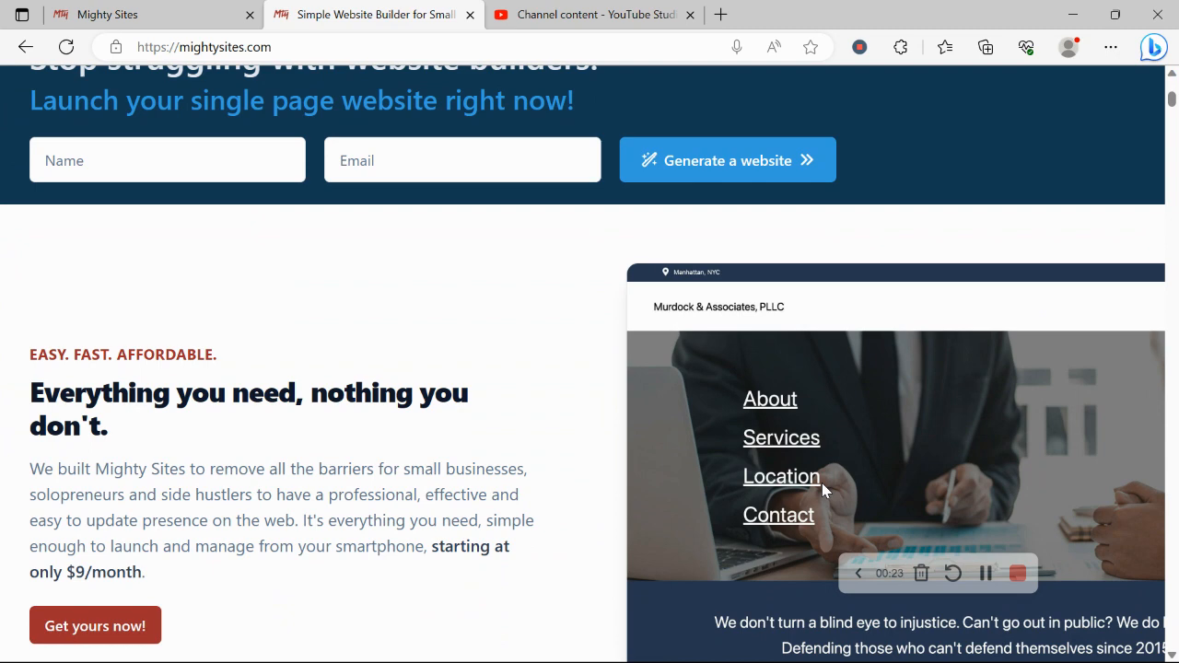
scroll(821, 482, "down", 1)
scroll(822, 490, "down", 2)
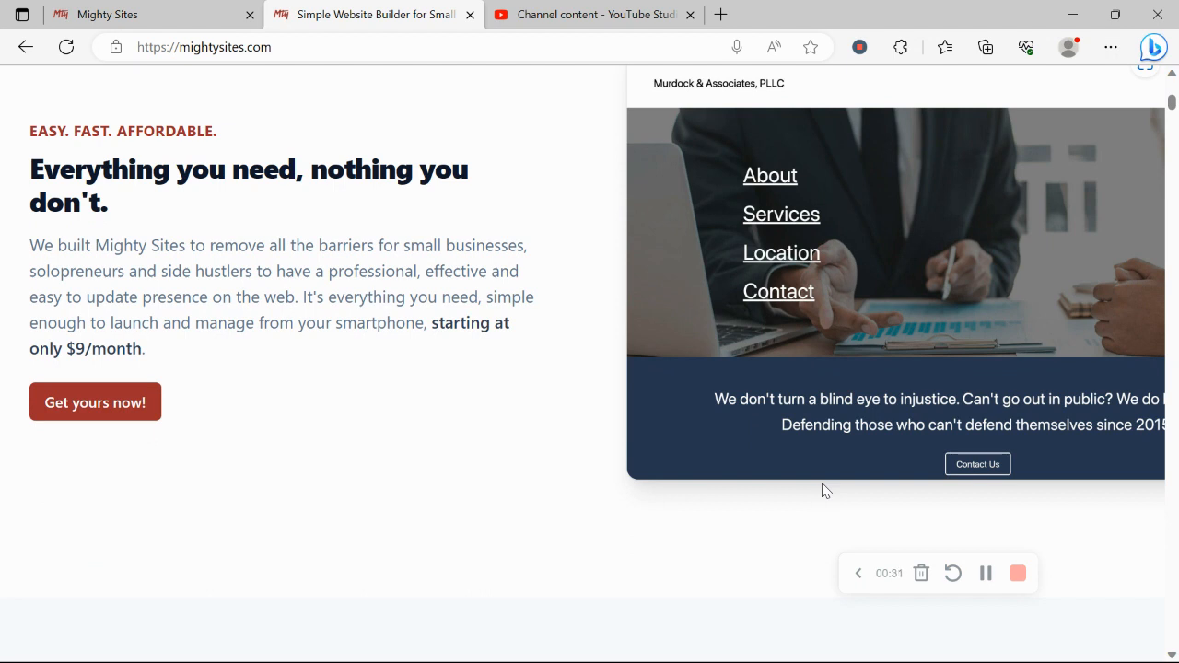
scroll(825, 490, "down", 2)
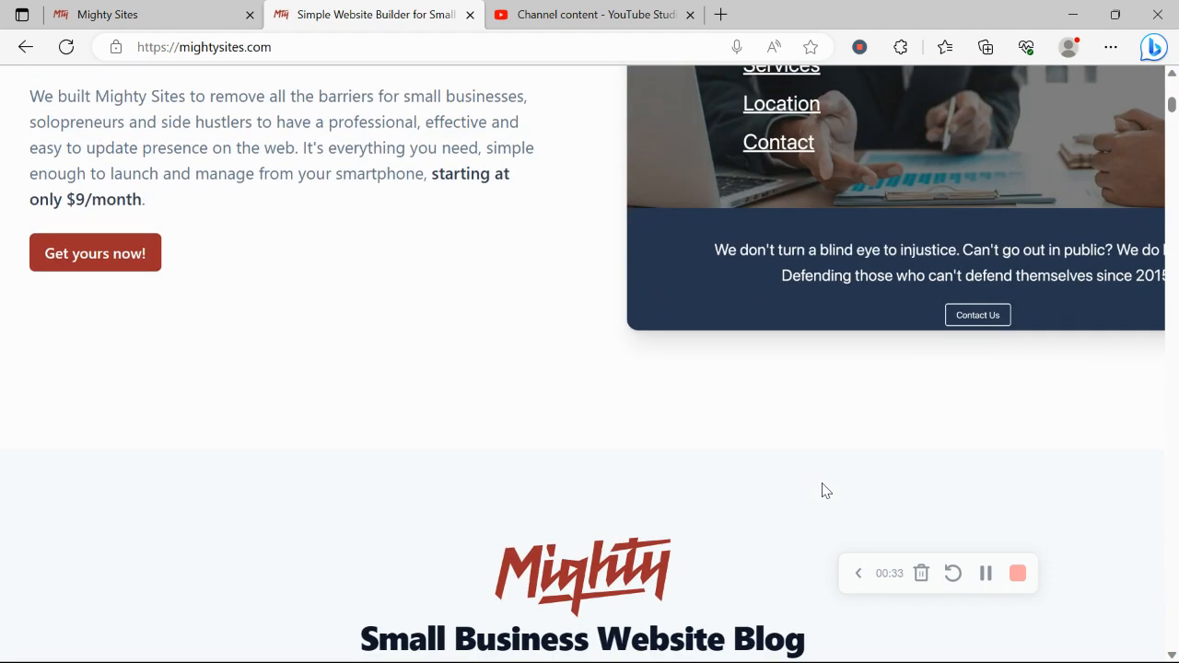
scroll(825, 490, "down", 5)
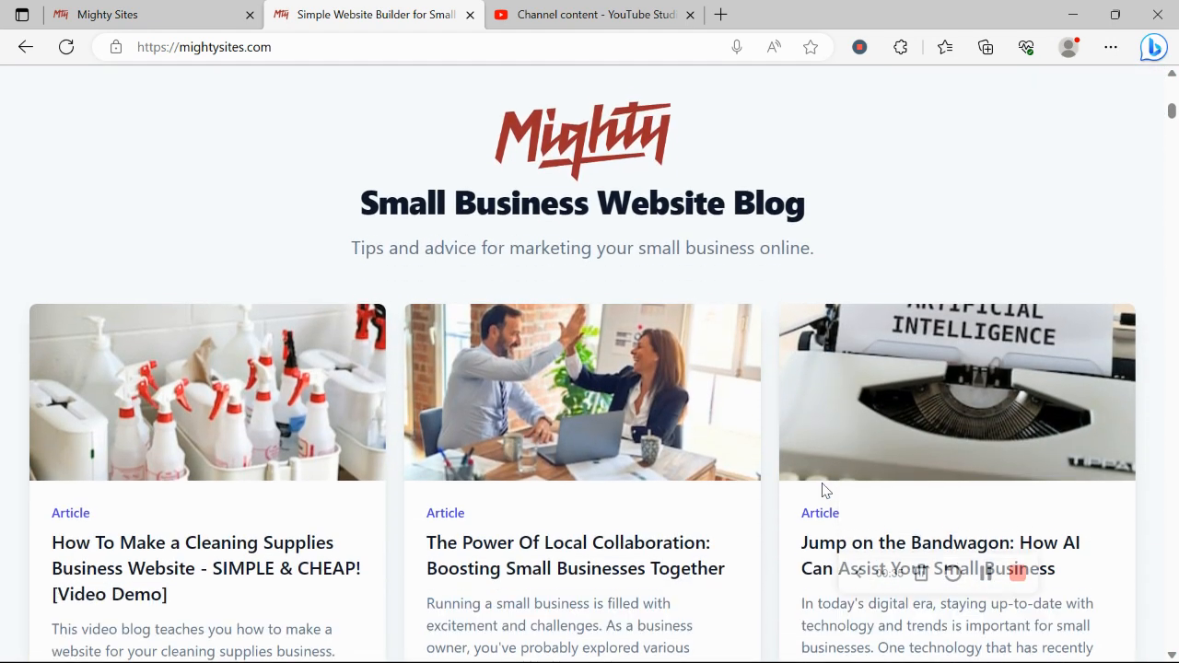
scroll(823, 488, "down", 6)
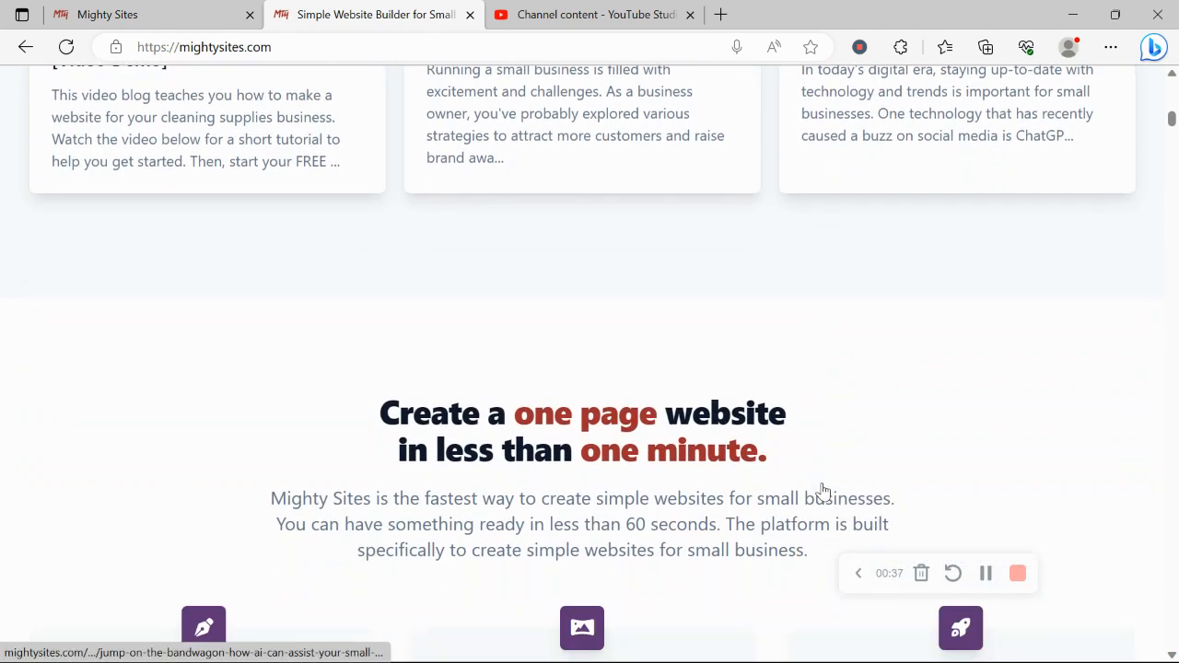
scroll(824, 488, "down", 2)
left_click_drag(334, 242, 836, 352)
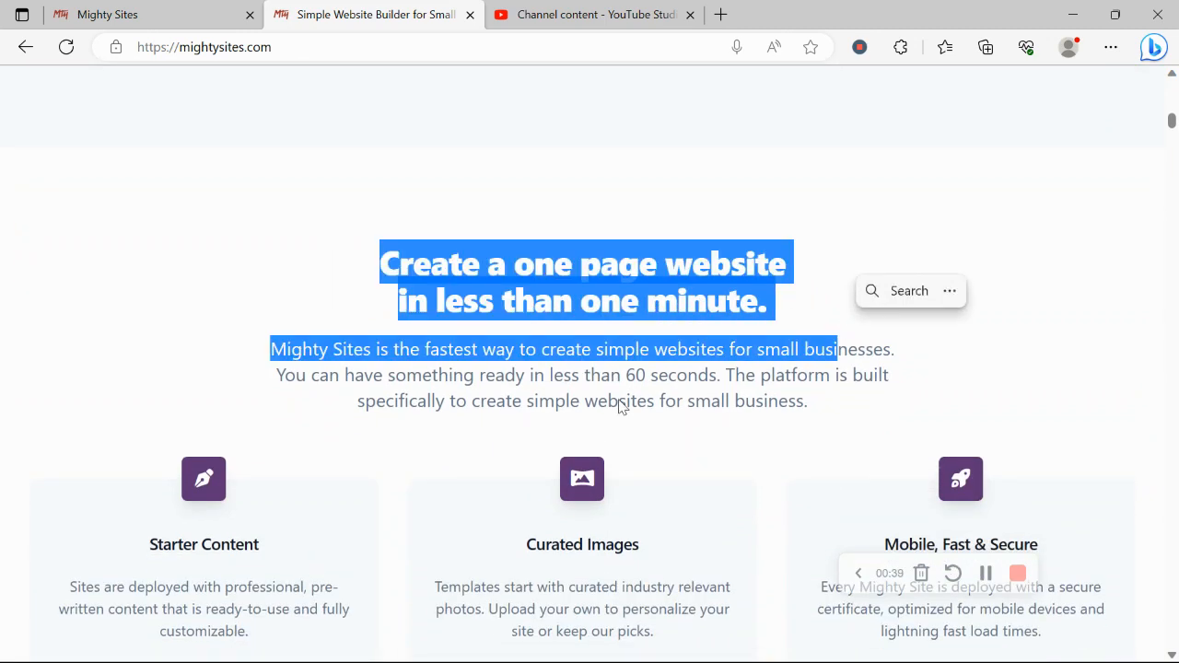
left_click(458, 429)
scroll(458, 429, "down", 4)
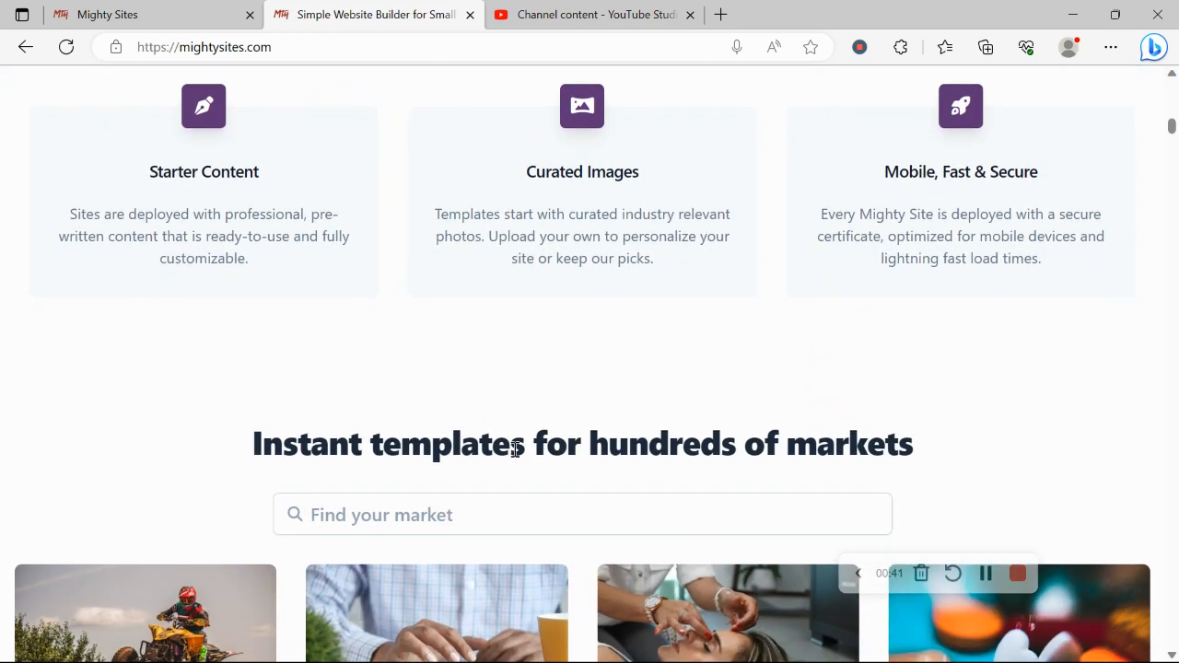
triple_click(515, 449)
- On the site-creation page, search the market templates for 'jap'
left_click(238, 8)
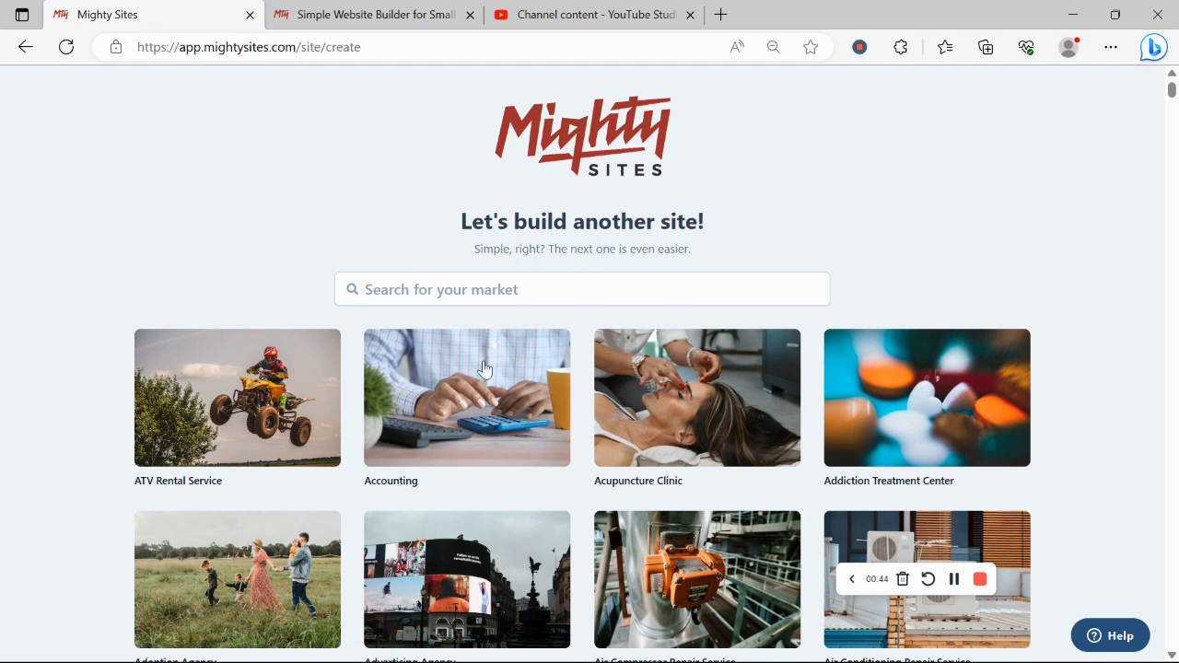
scroll(261, 177, "down", 3)
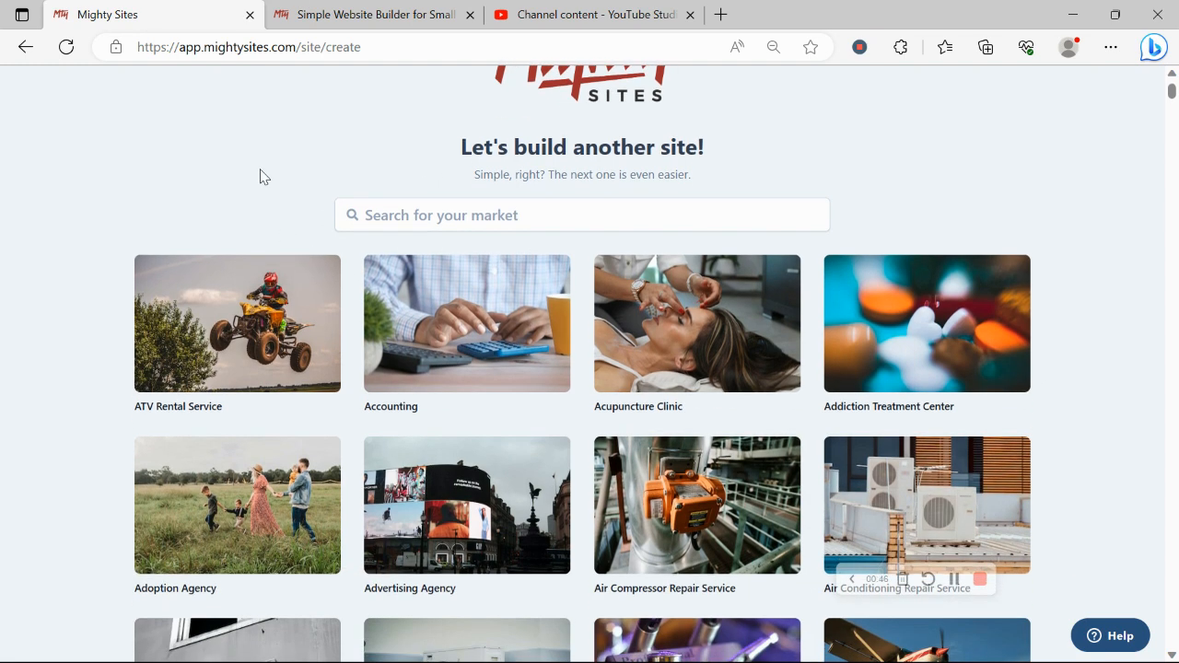
scroll(261, 177, "down", 5)
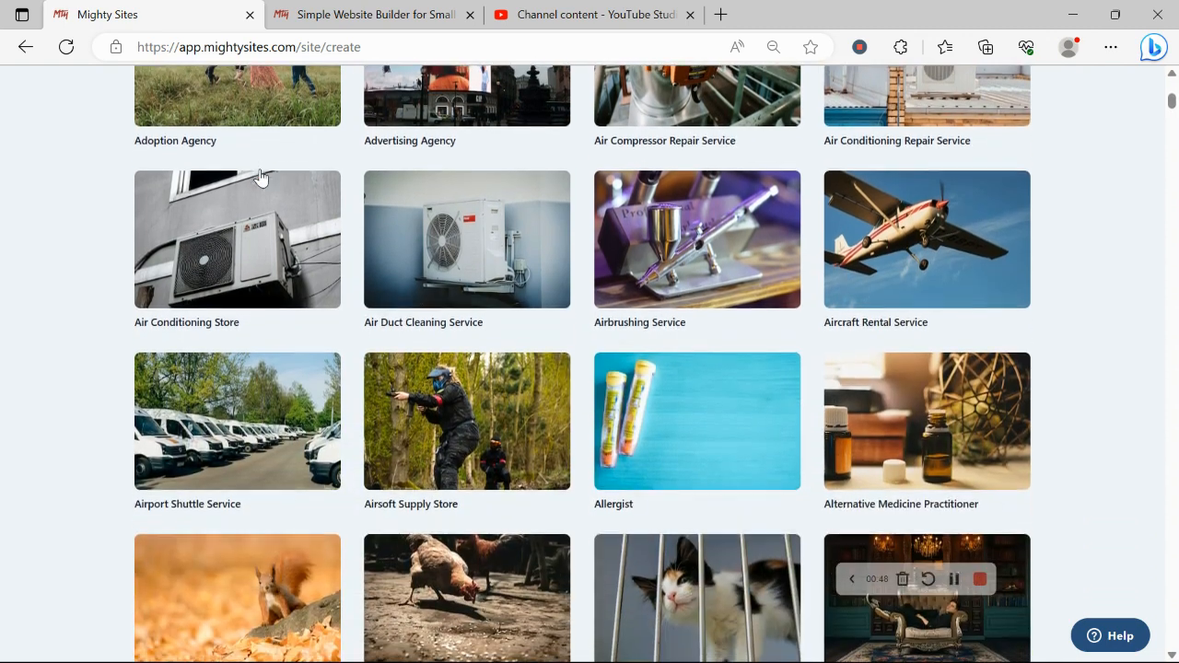
scroll(259, 175, "down", 2)
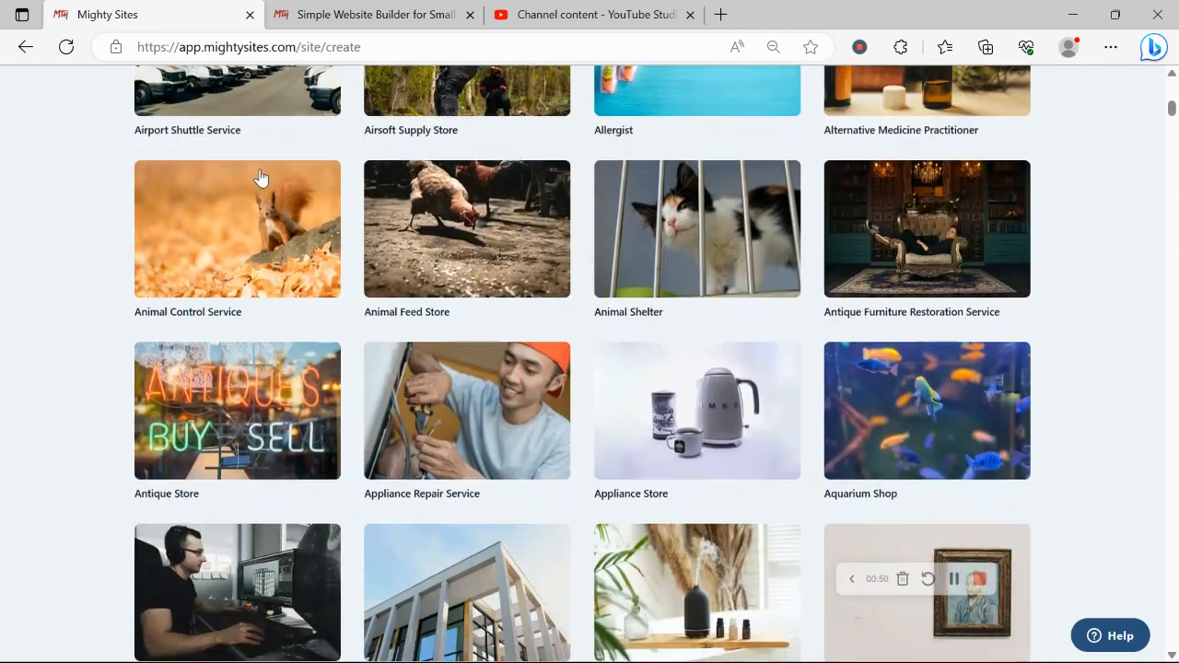
scroll(259, 175, "up", 3)
scroll(261, 177, "up", 7)
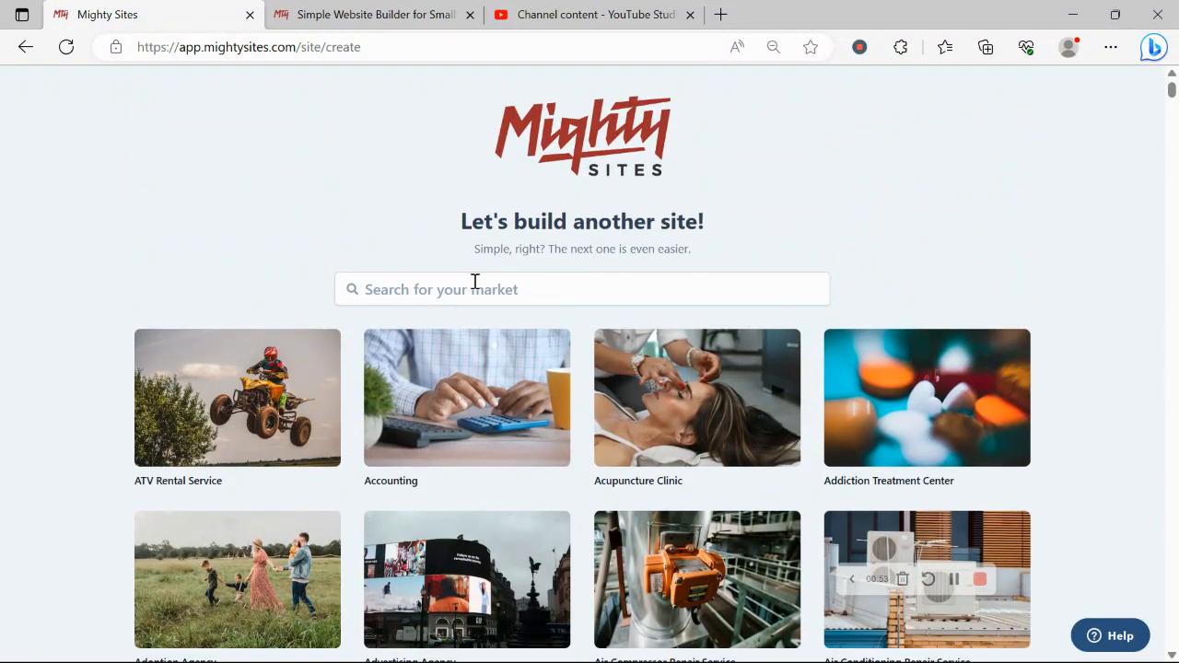
left_click(476, 281)
type("h")
key("BackSpace")
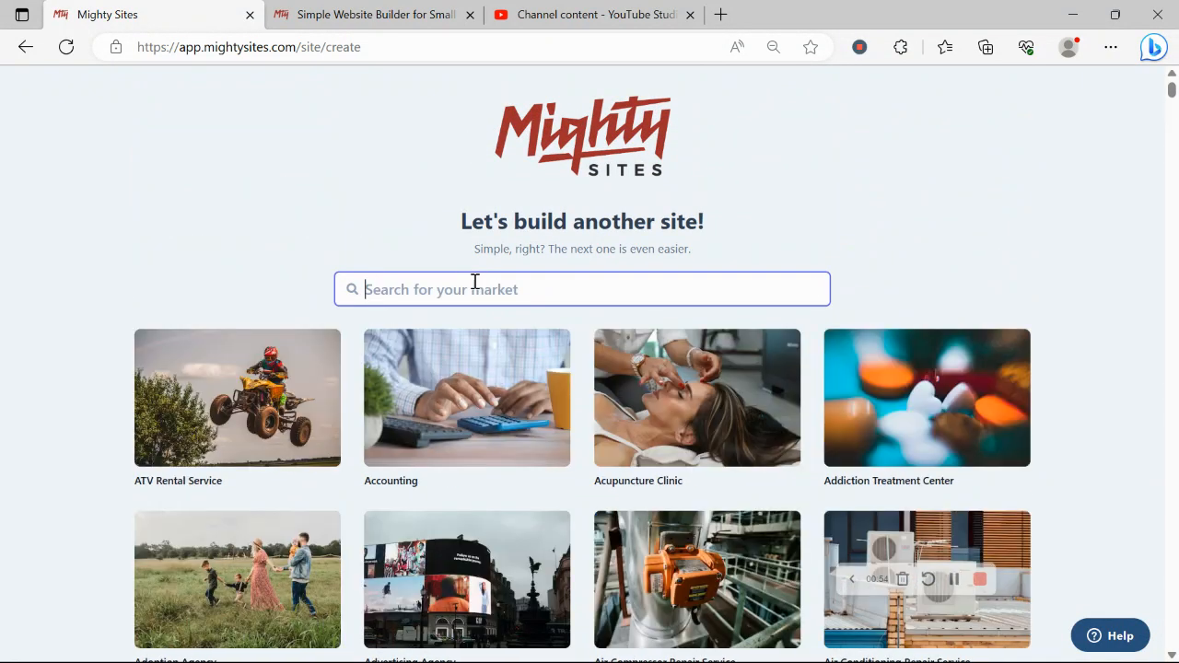
type("jap")
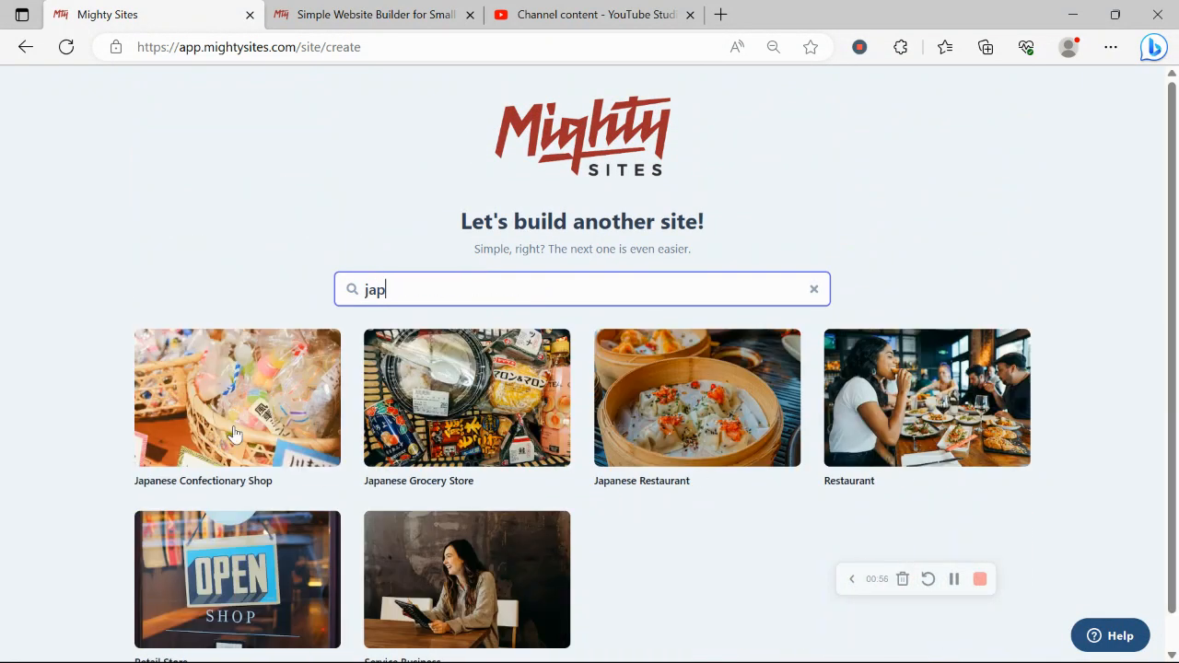
- Start from the Japanese Confectionary Shop template with company name 'Kewpie Cpnfectionery'
left_click(219, 400)
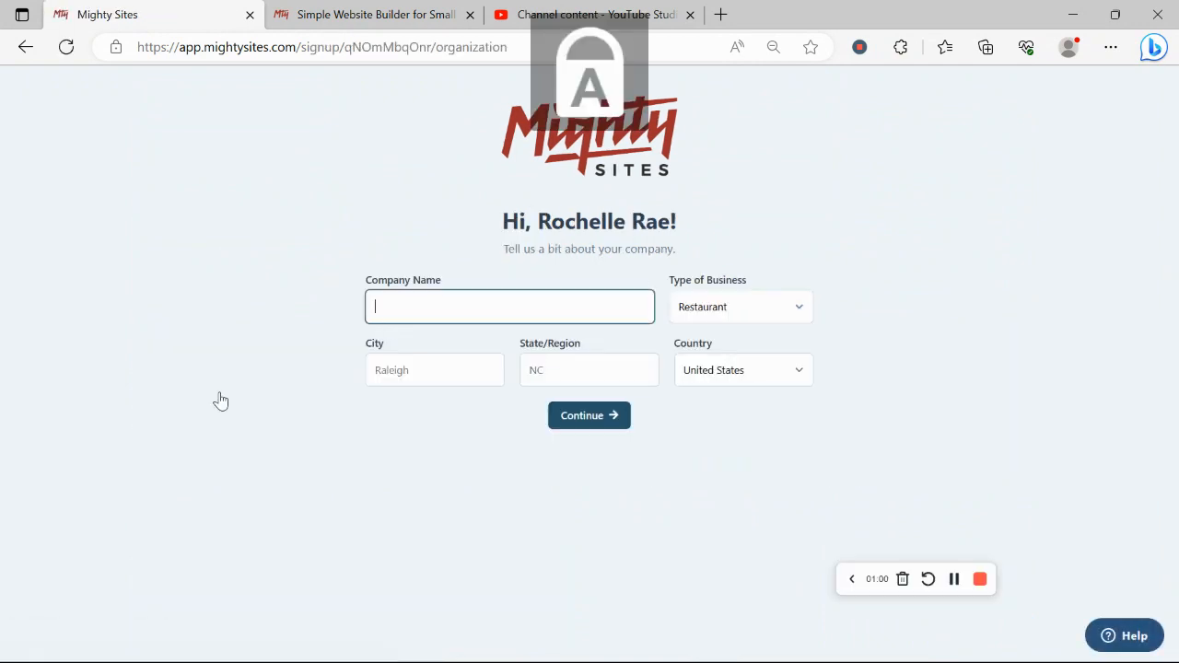
type("Kewpie")
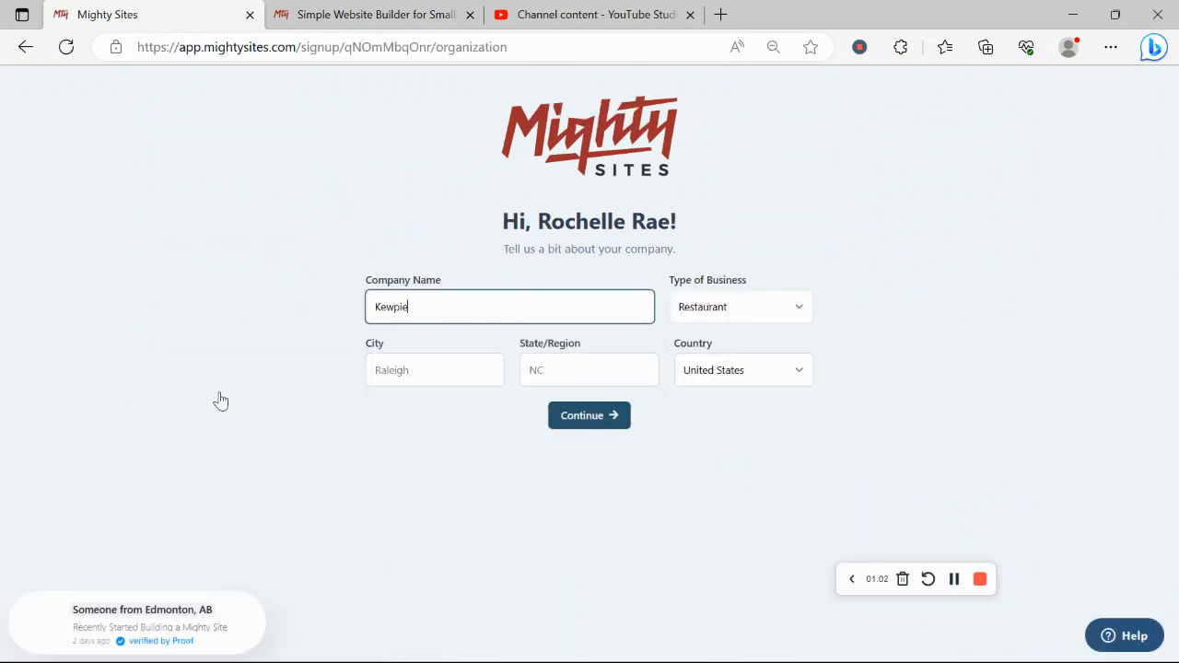
key("Caps_Lock")
type("C")
key("Caps_Lock")
type("p")
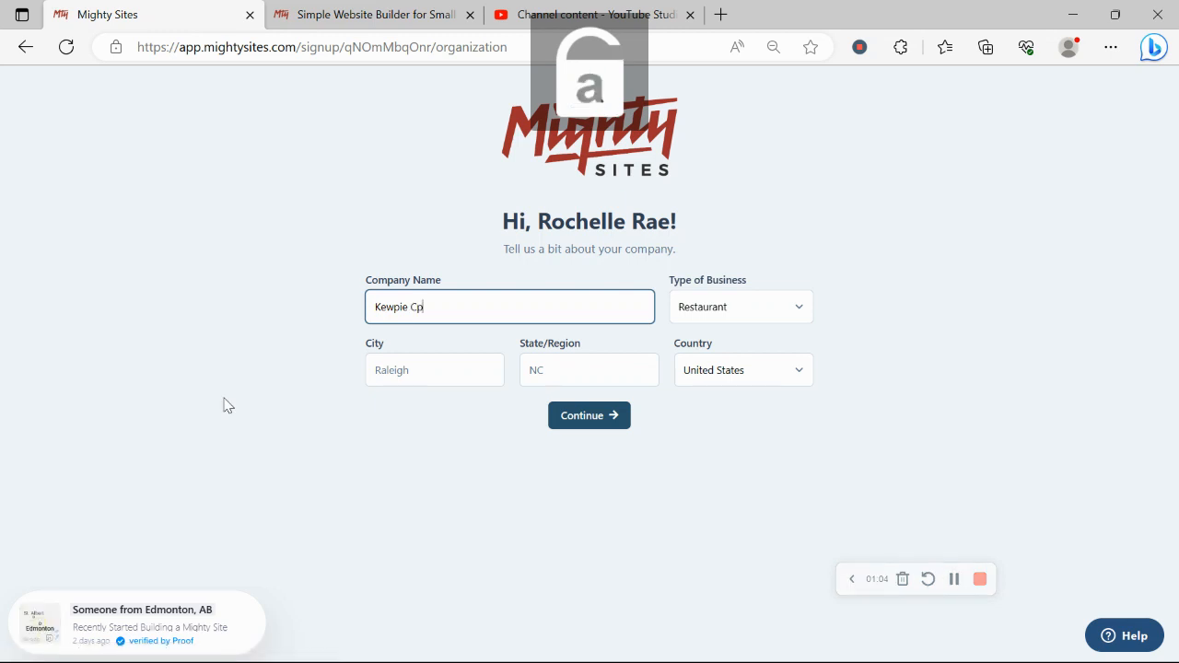
type("nfectionery")
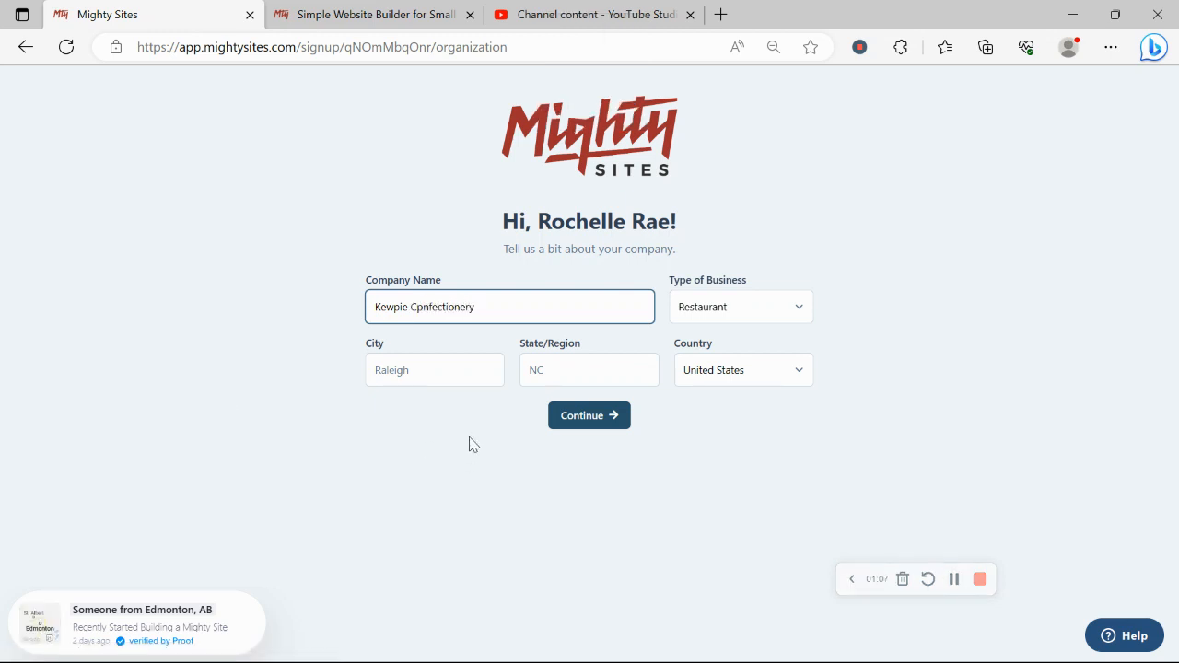
- Enter Denver as the city and Colorado as the state
left_click(450, 355)
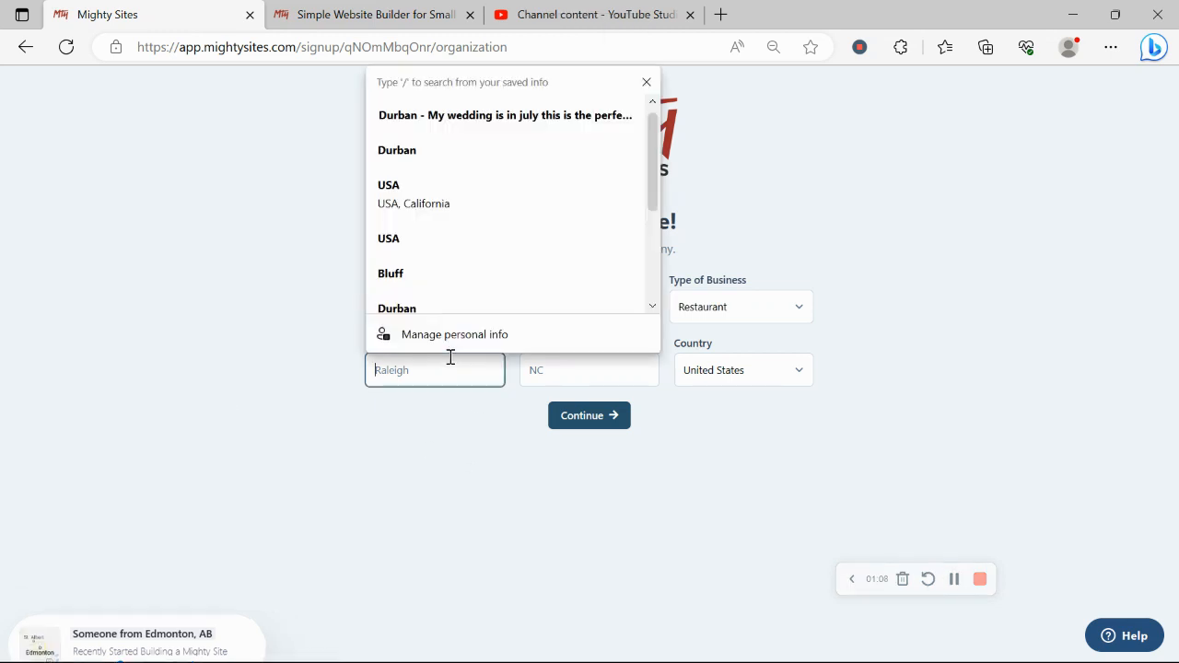
key("Caps_Lock")
type("D")
key("Caps_Lock")
type("enver")
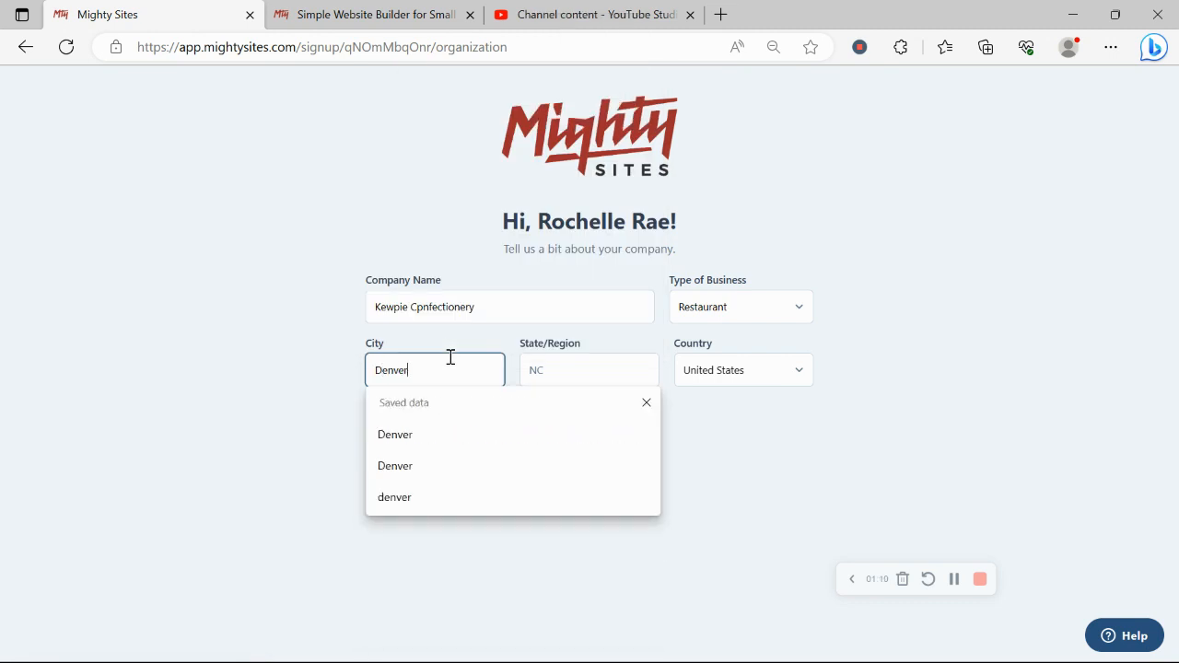
left_click(572, 369)
key("Caps_Lock")
type("C")
key("Caps_Lock")
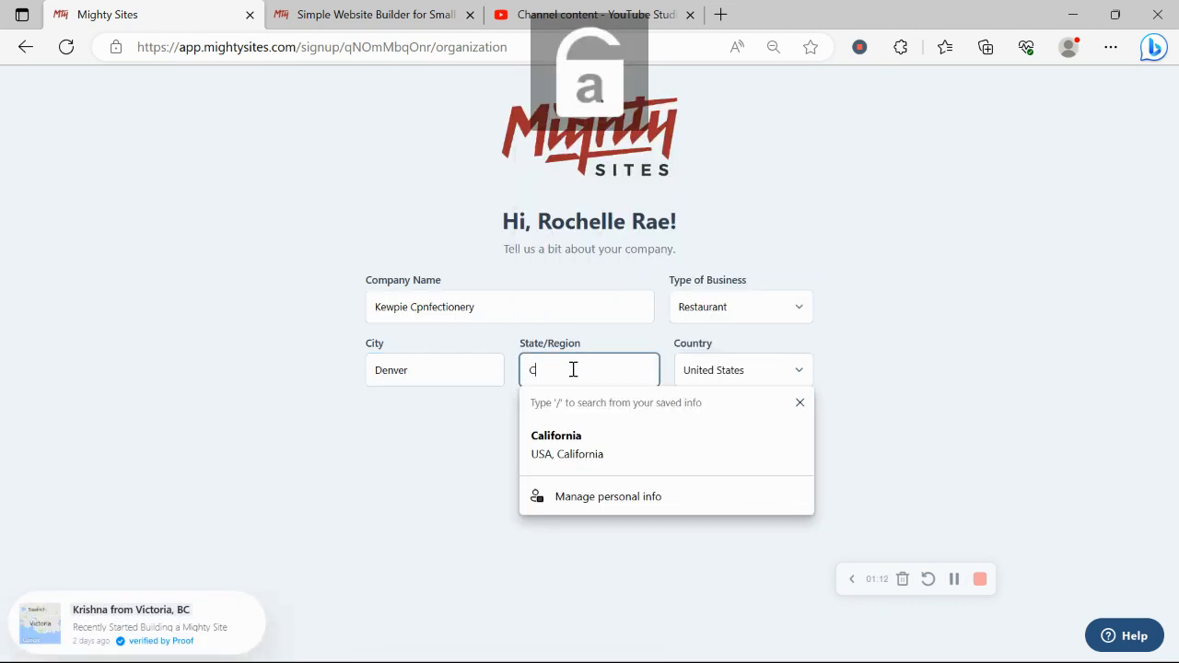
type("olorado")
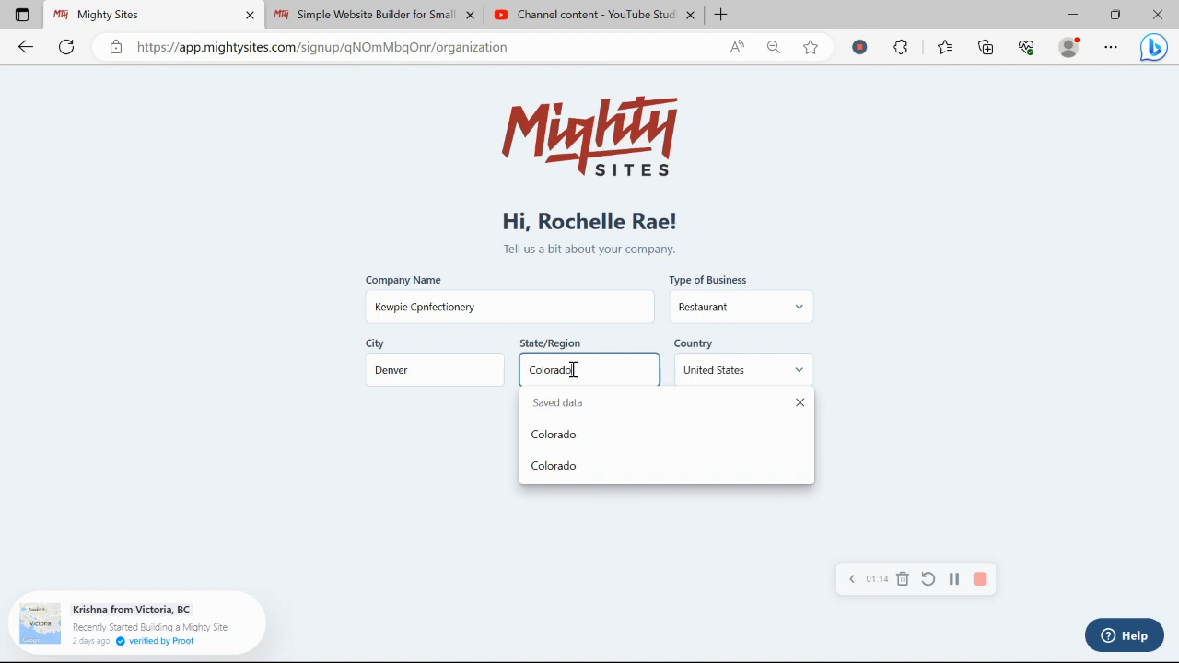
- Set the business type to Retail and submit the company details
left_click(746, 317)
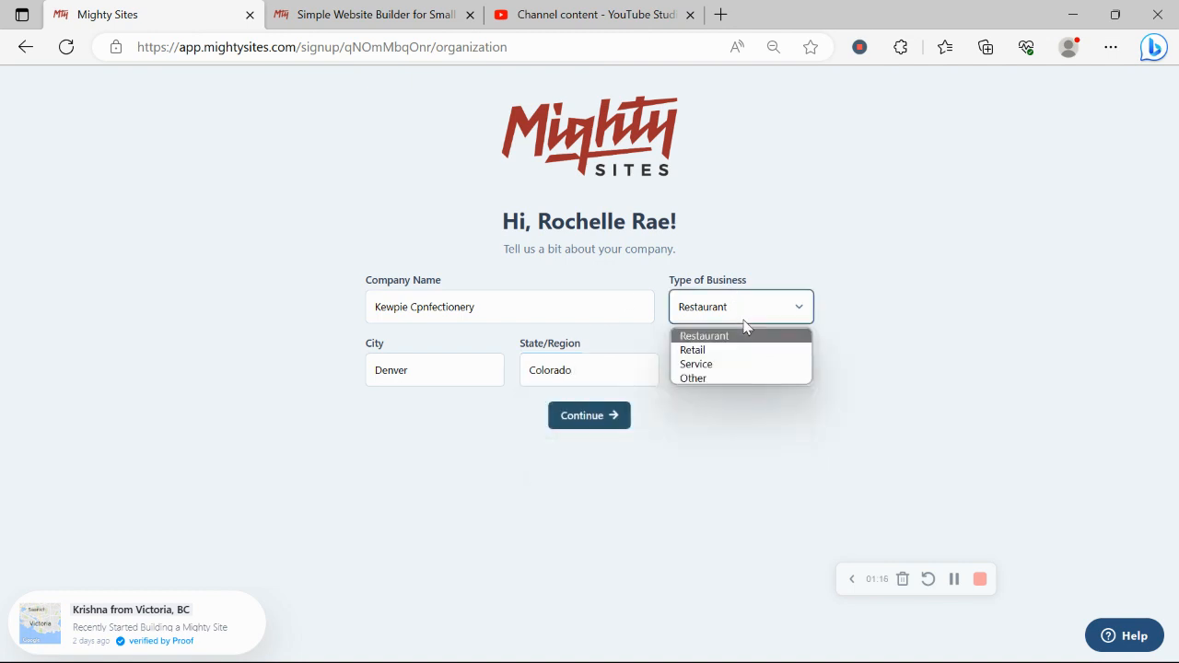
left_click(756, 350)
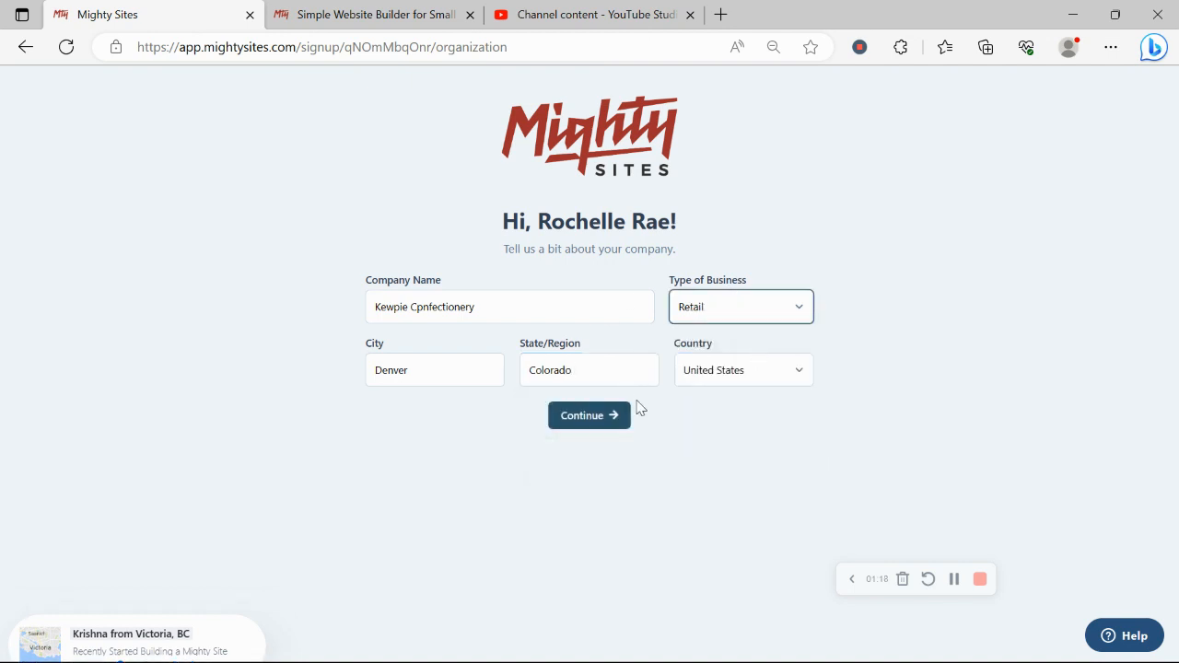
left_click(610, 416)
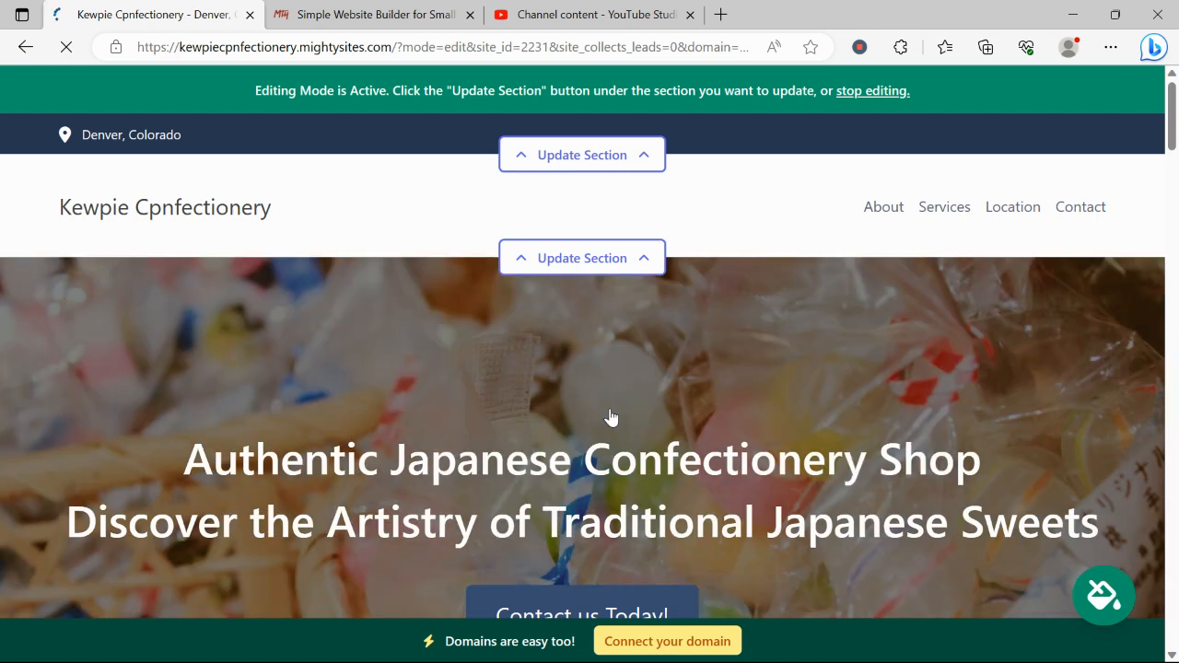
scroll(610, 417, "down", 1)
scroll(610, 417, "down", 2)
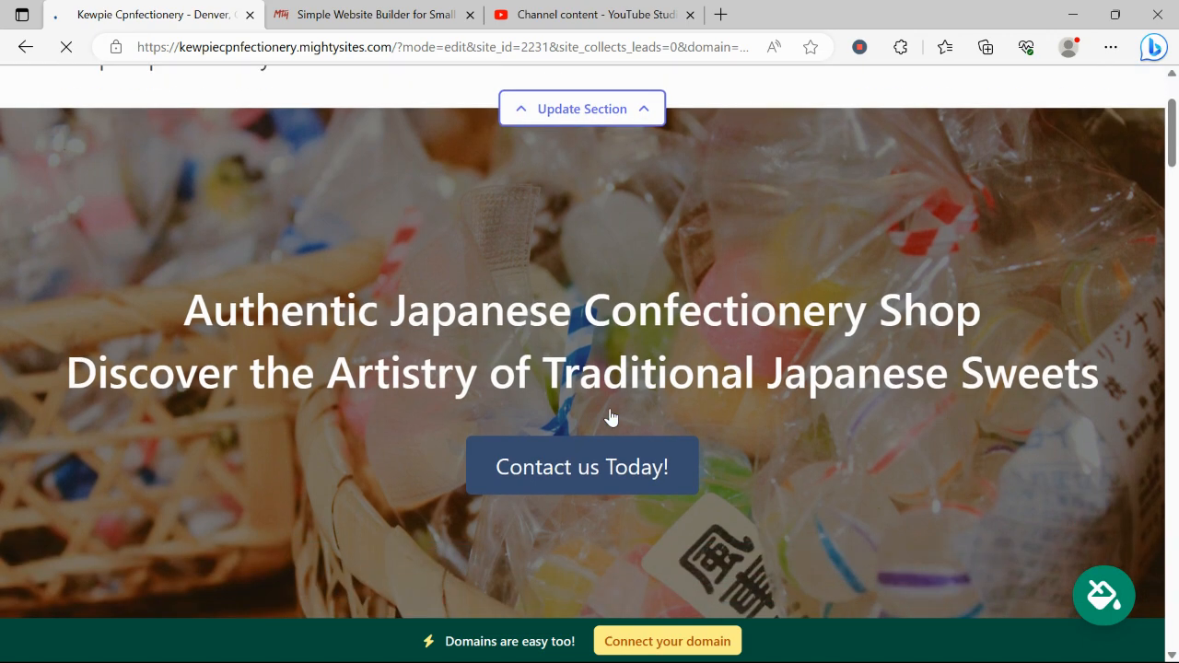
left_click_drag(123, 207, 1139, 280)
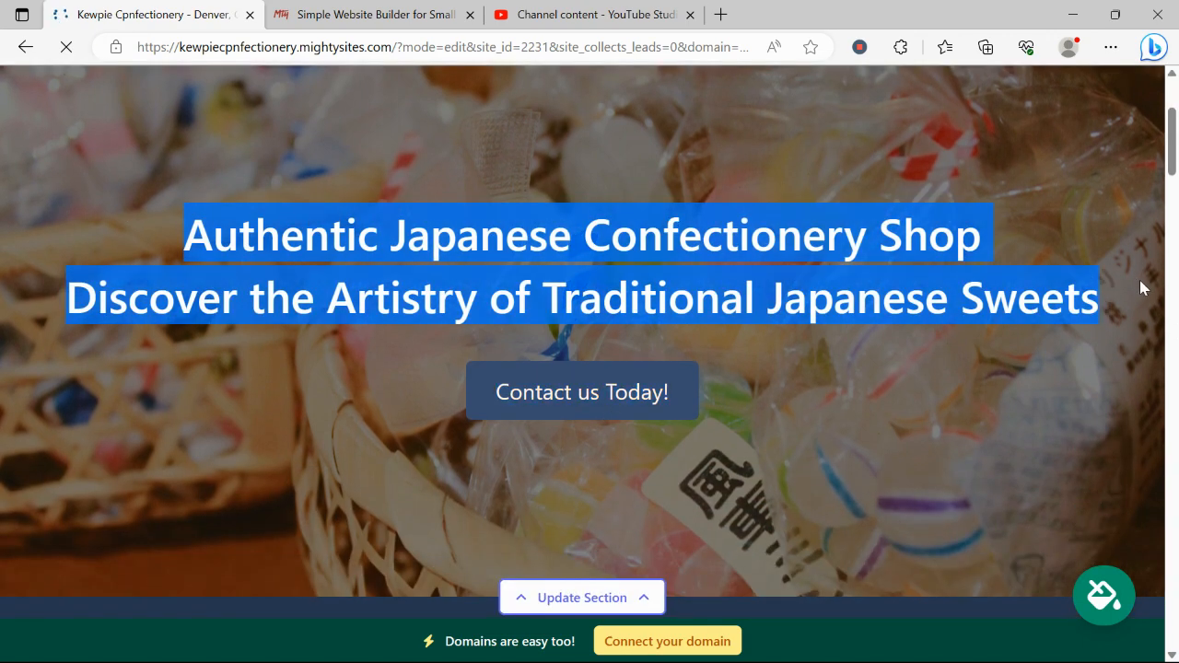
left_click(783, 427)
scroll(784, 426, "down", 8)
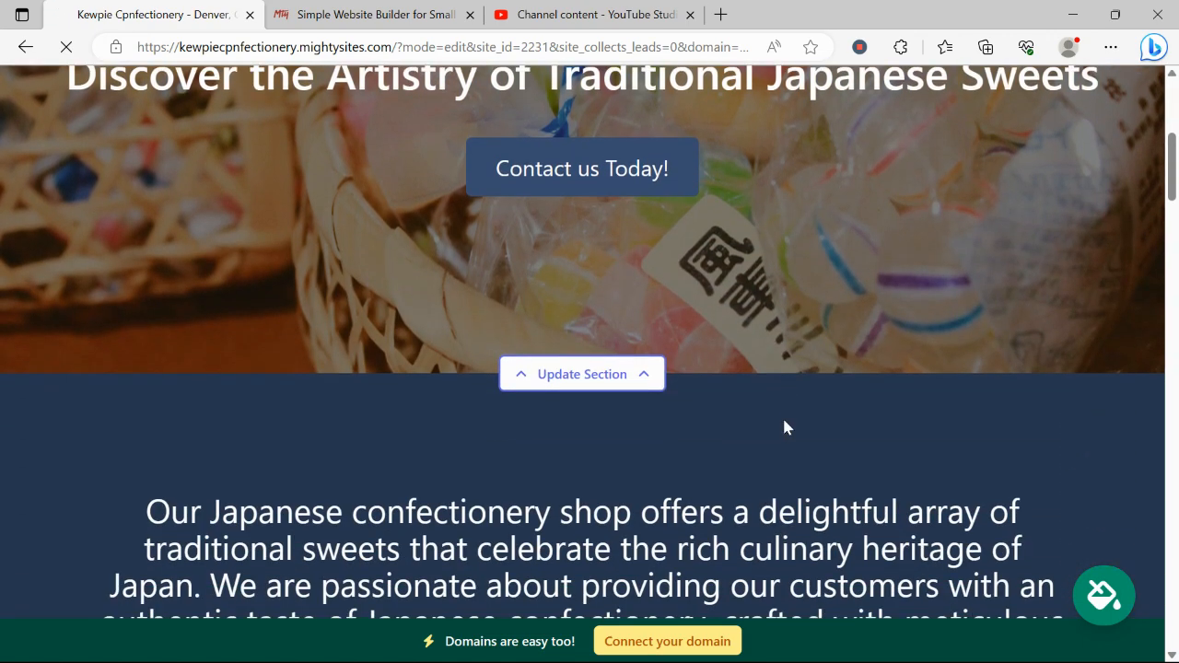
scroll(783, 426, "down", 4)
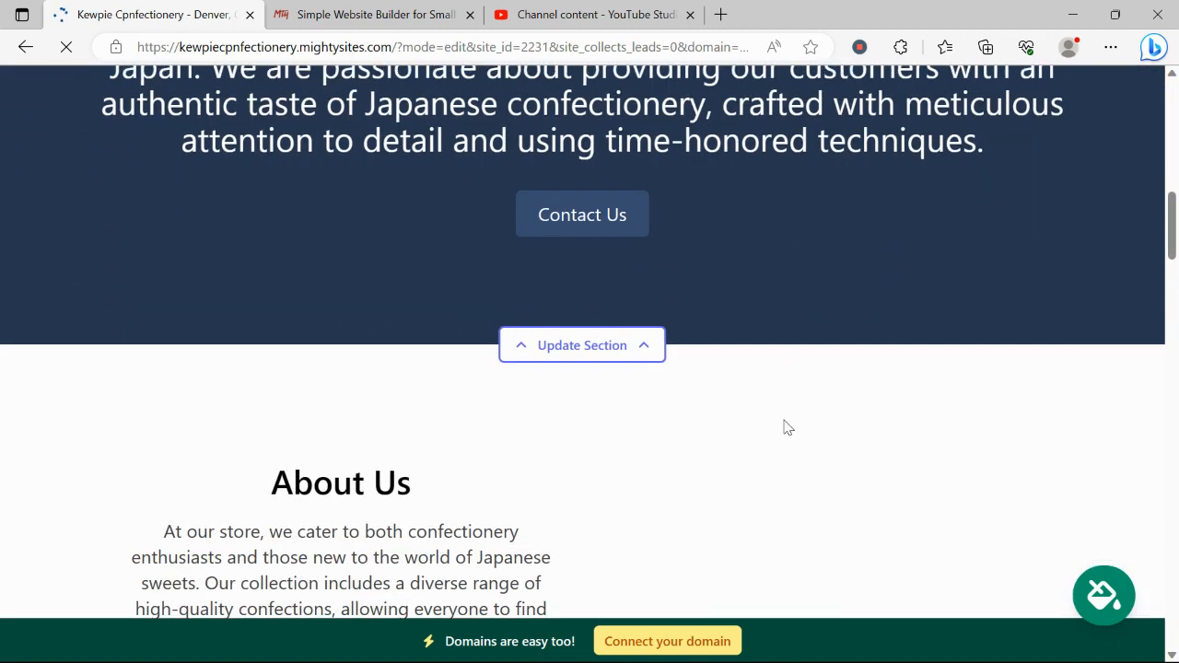
scroll(784, 427, "down", 3)
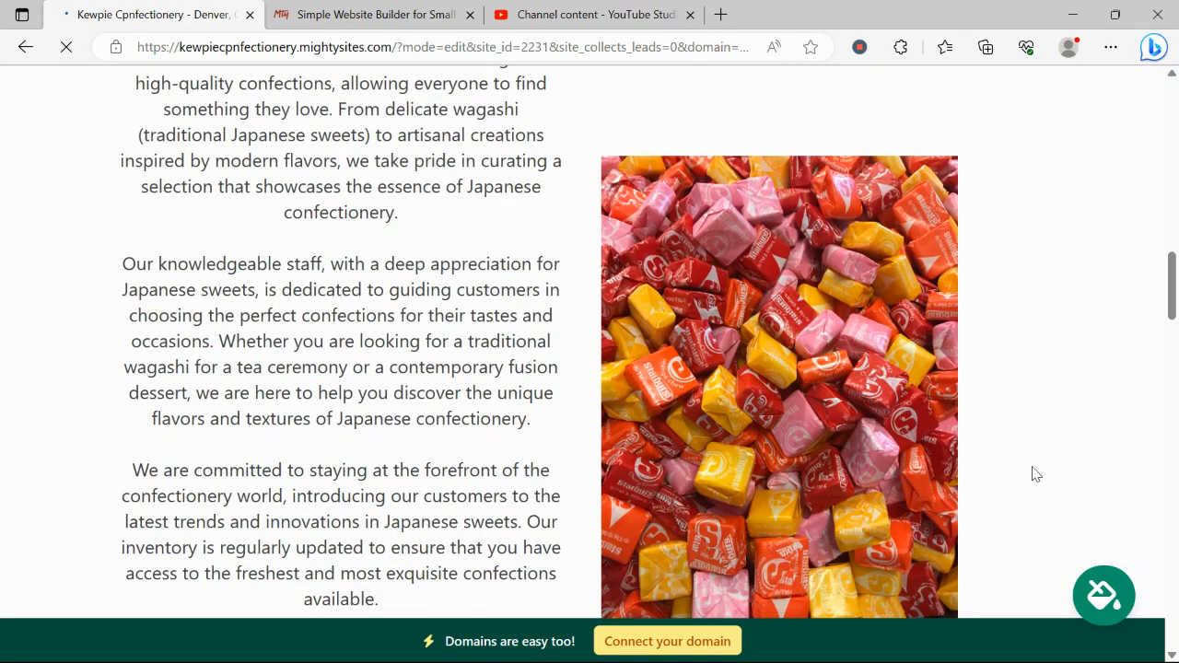
scroll(989, 297, "down", 3)
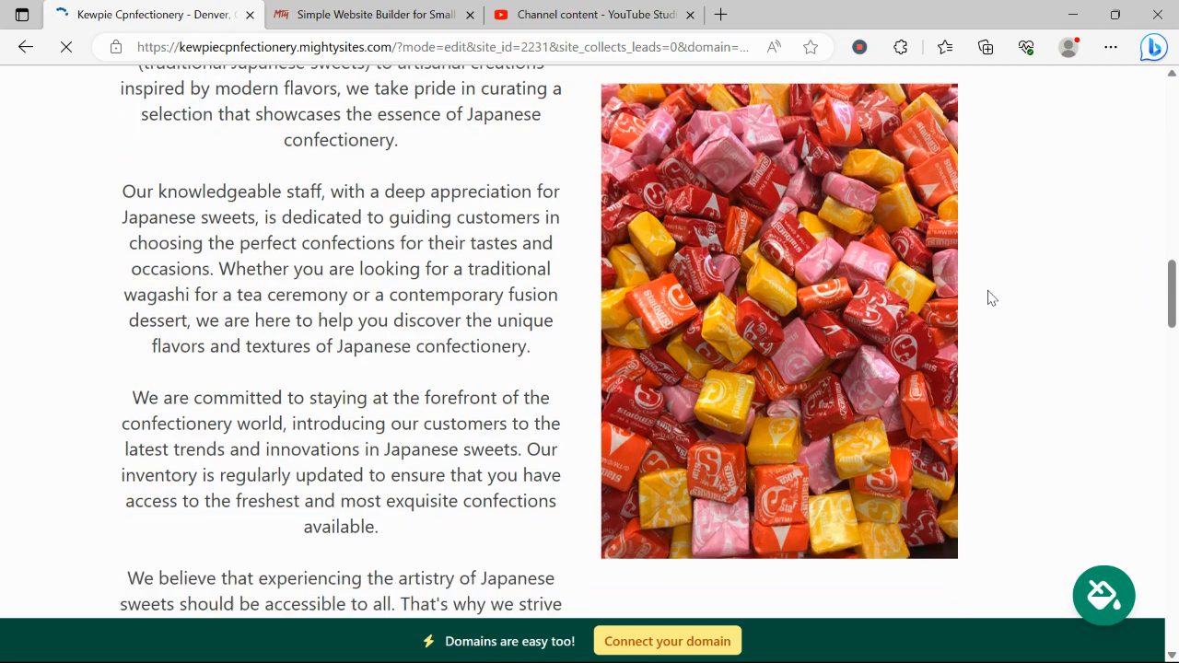
scroll(990, 297, "down", 3)
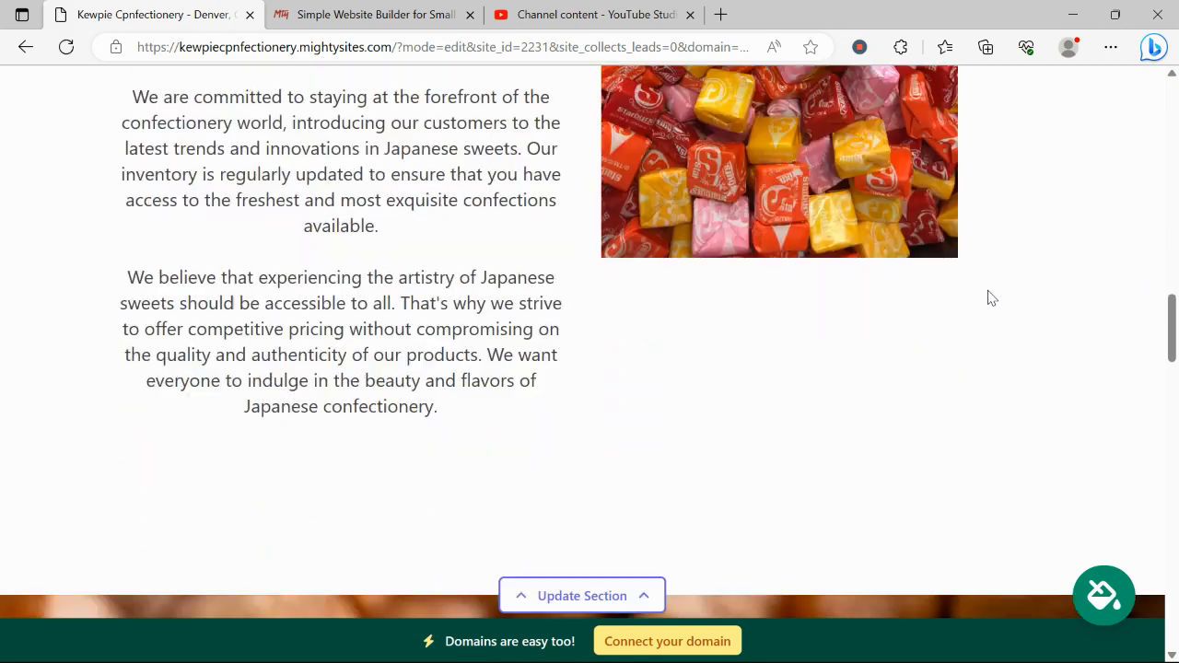
scroll(991, 298, "down", 8)
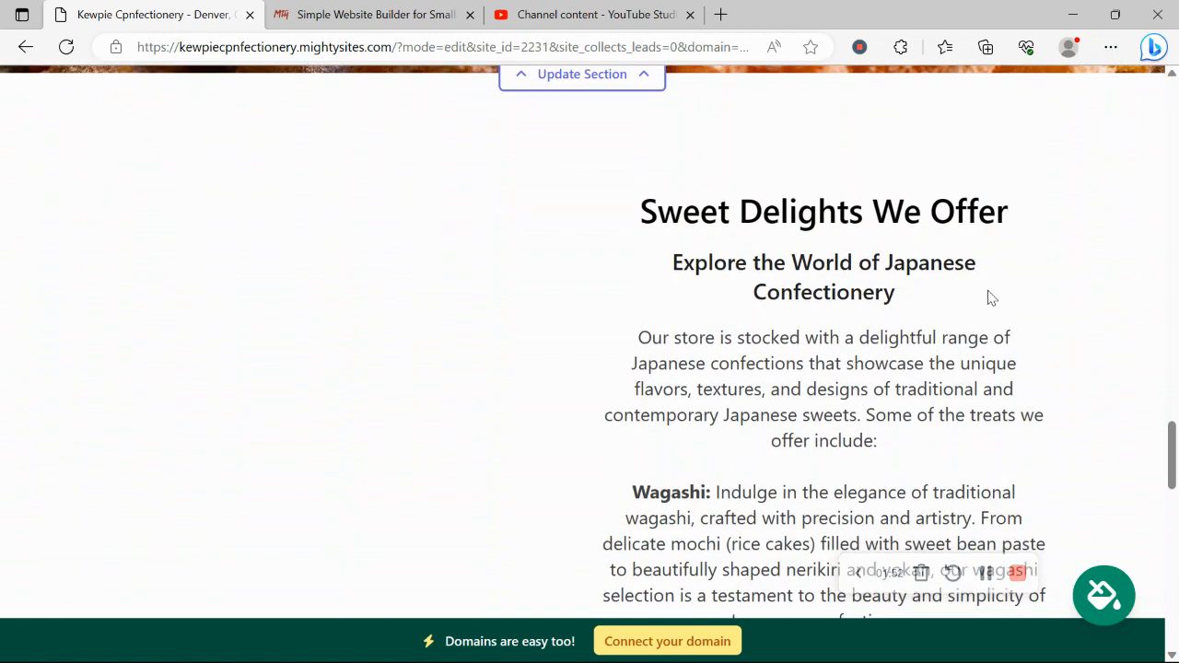
scroll(990, 298, "down", 3)
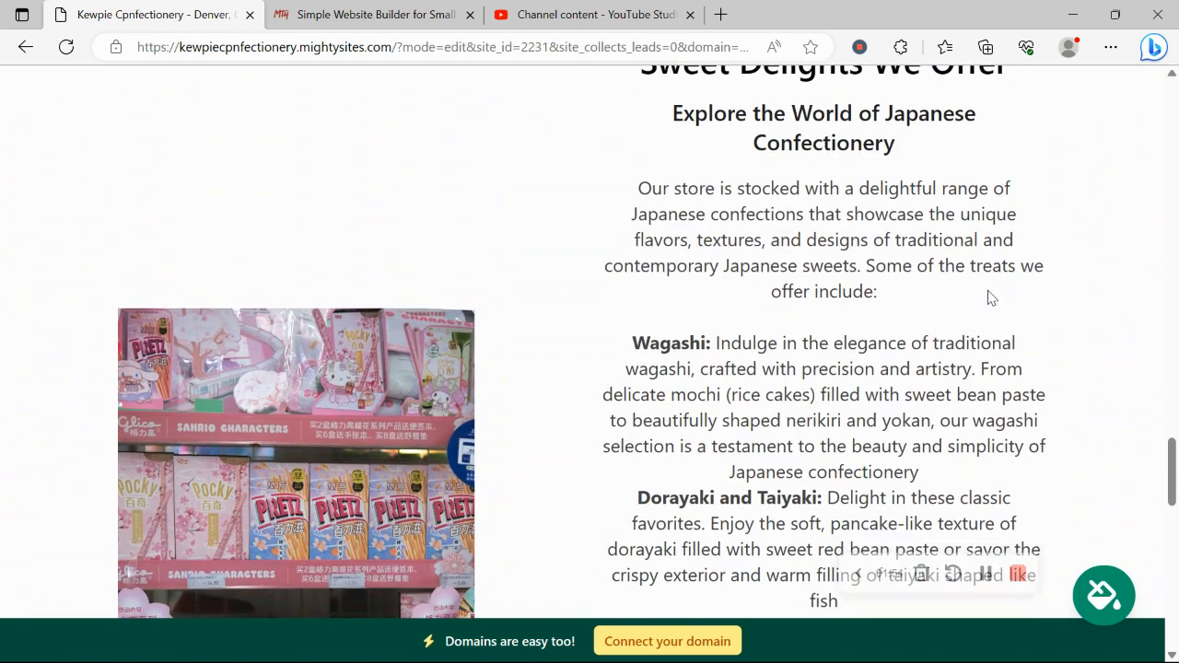
scroll(988, 291, "down", 1)
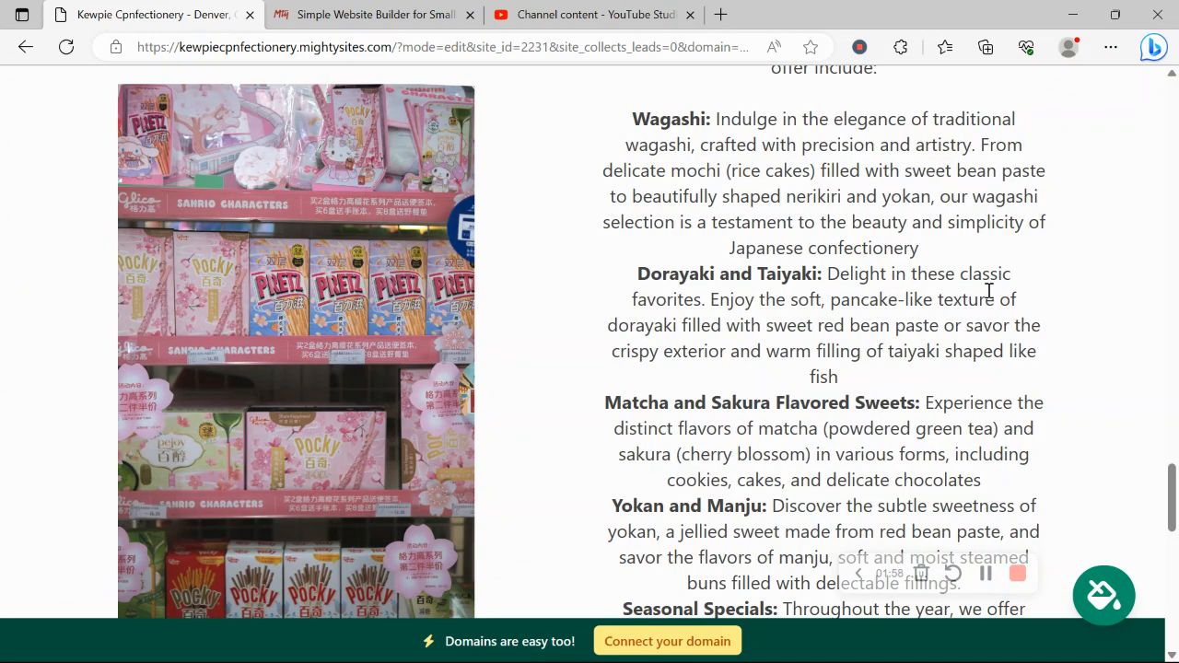
scroll(988, 291, "down", 3)
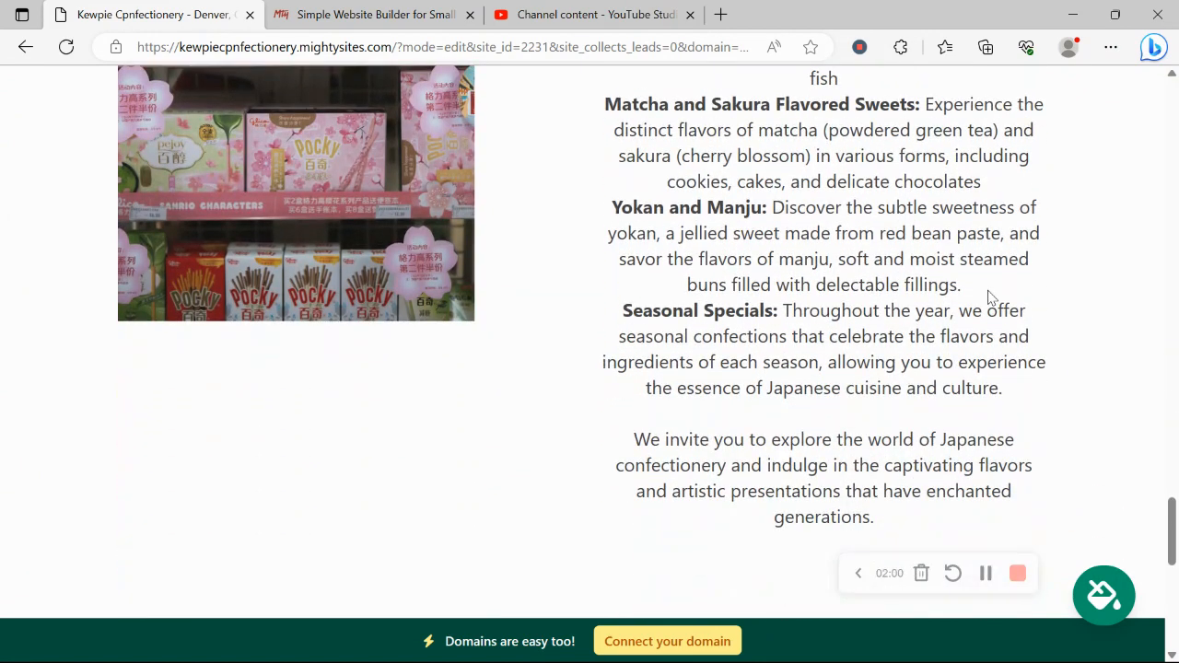
scroll(990, 298, "down", 5)
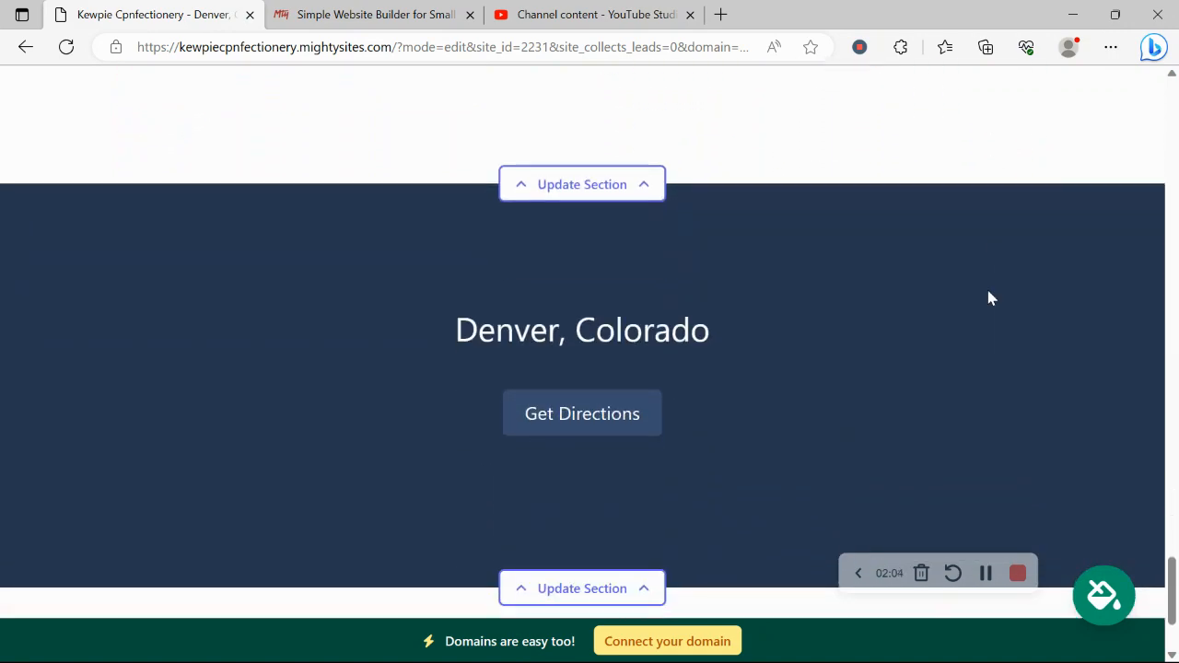
scroll(988, 295, "up", 4)
scroll(989, 291, "up", 6)
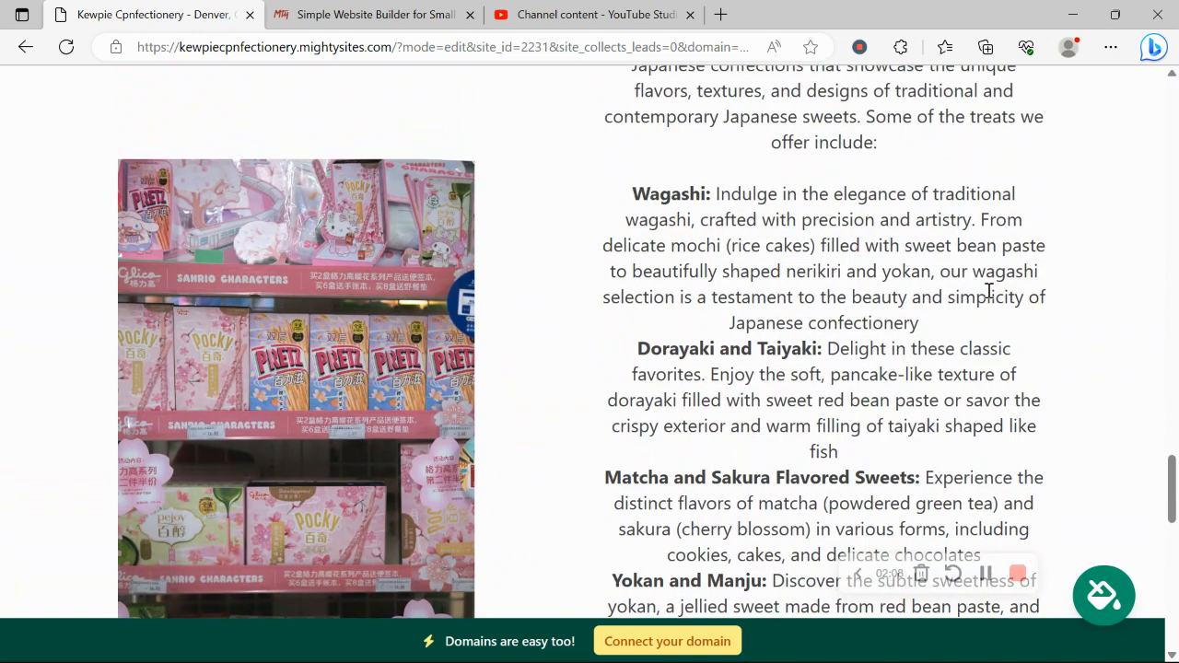
scroll(988, 291, "up", 4)
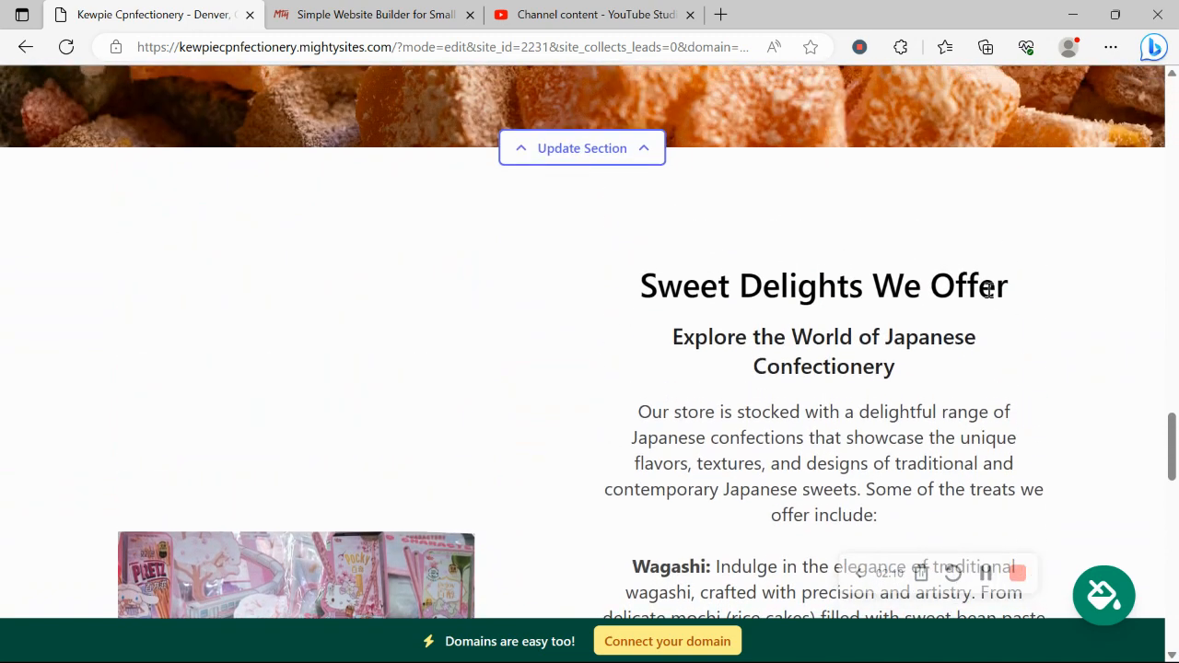
scroll(988, 291, "up", 2)
scroll(987, 293, "up", 2)
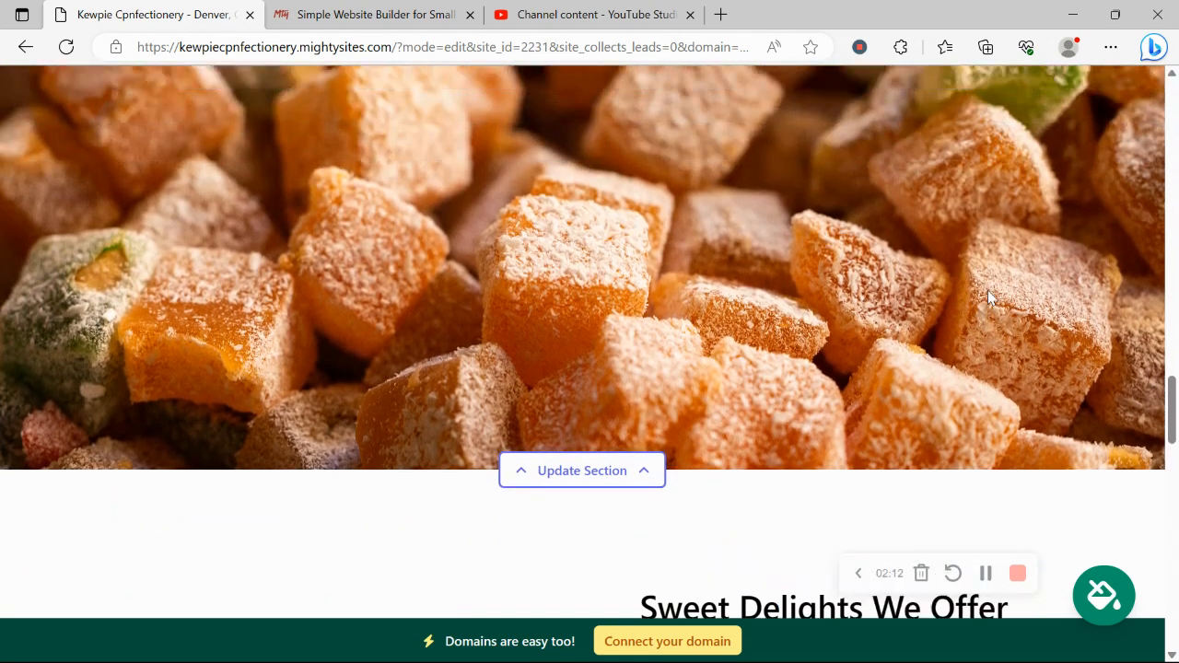
scroll(987, 290, "up", 10)
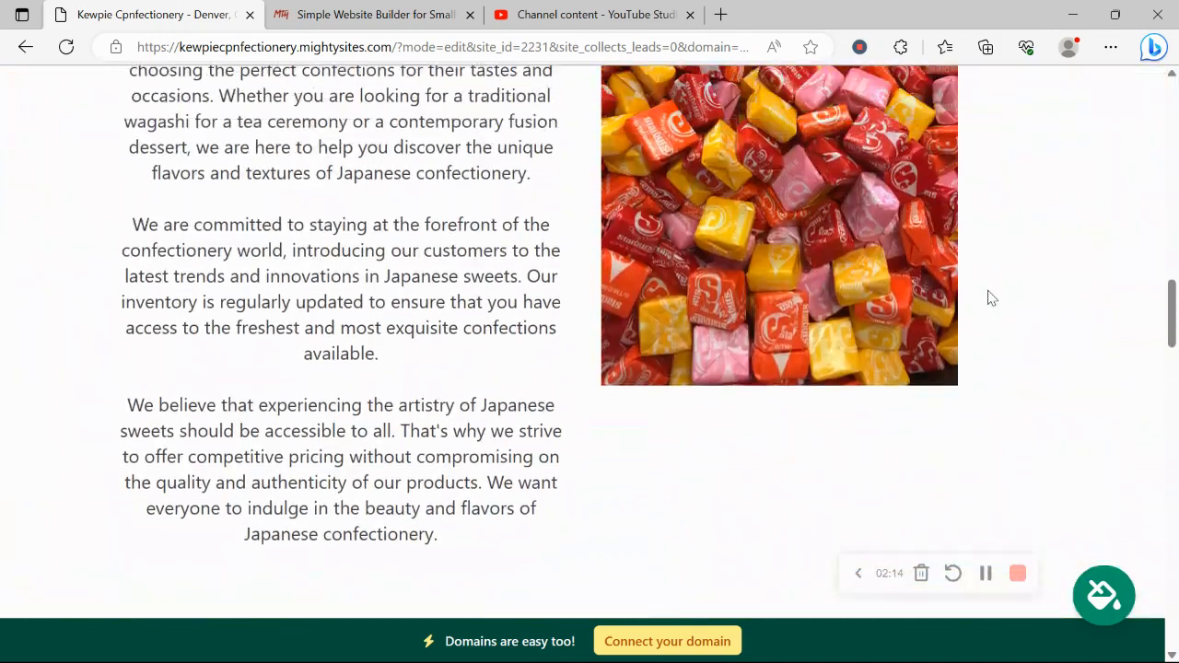
scroll(988, 297, "up", 8)
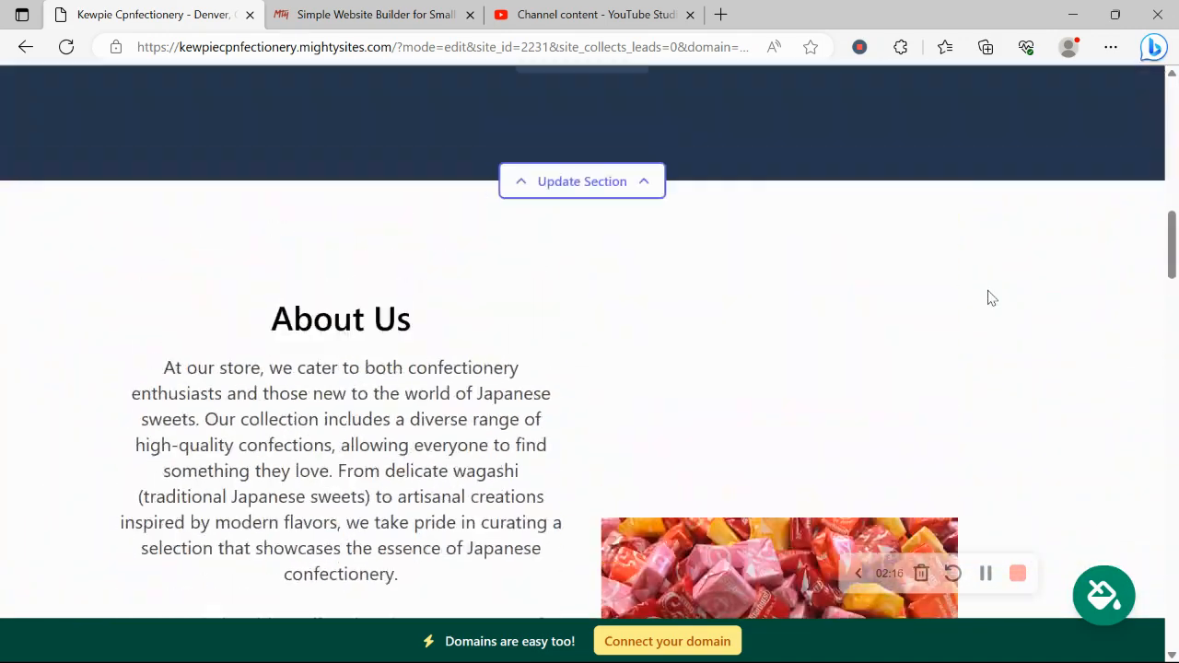
scroll(987, 291, "up", 8)
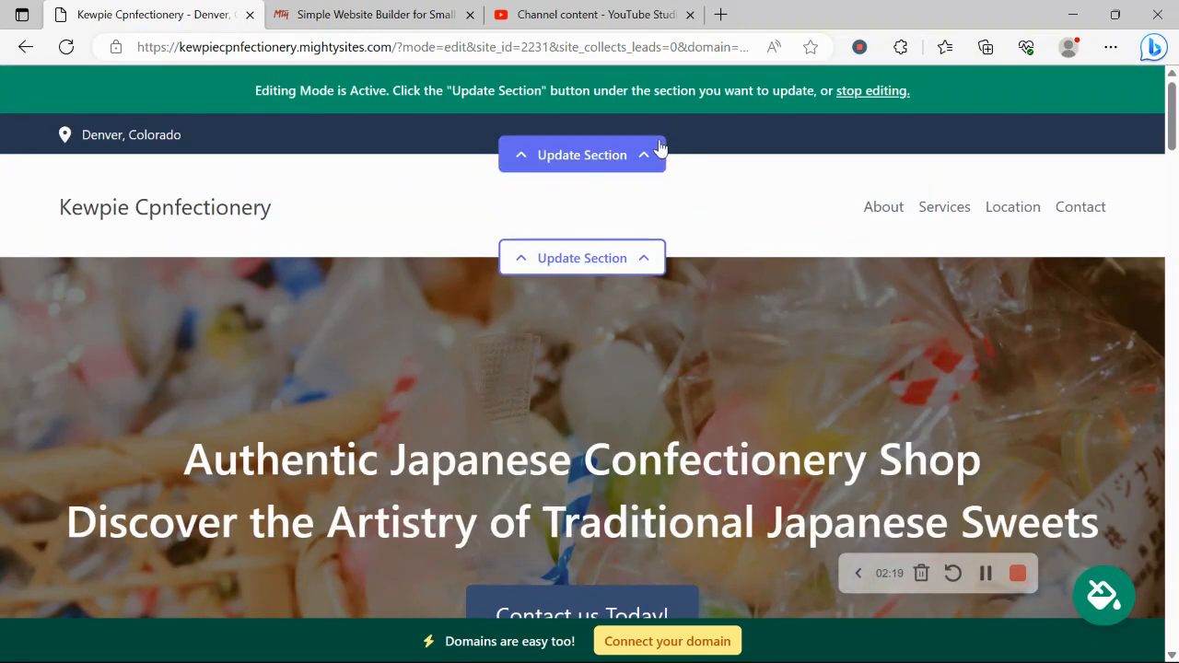
- In the location details, correct the business name to 'Kewpie Confectionery'
left_click(640, 153)
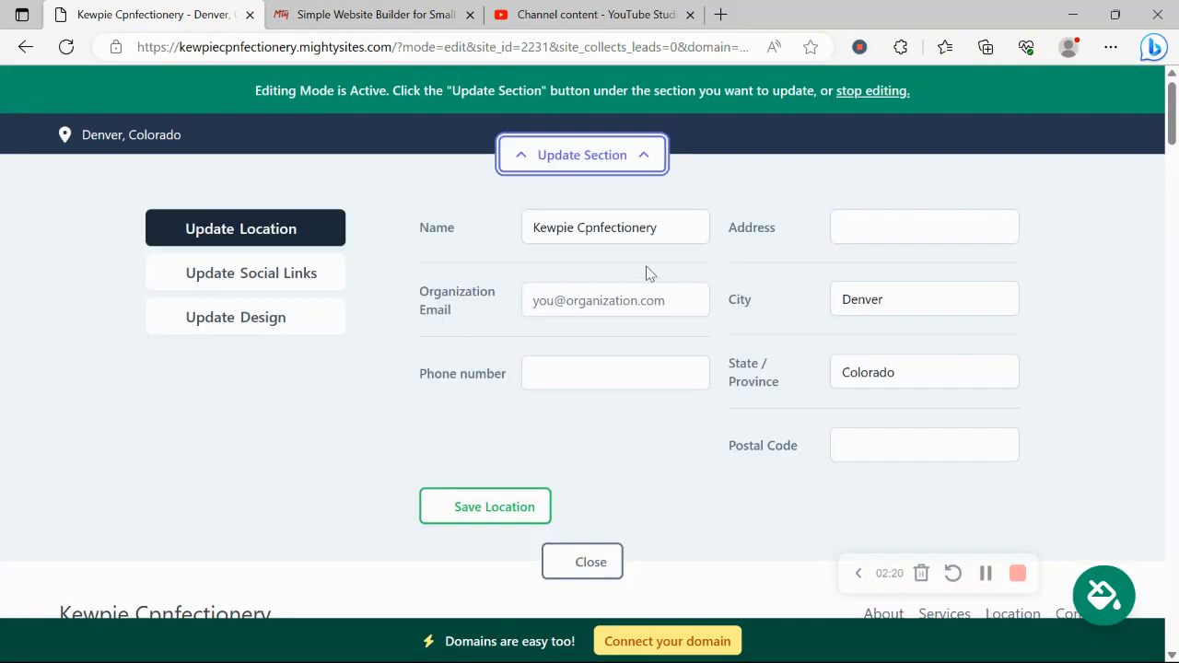
left_click(604, 296)
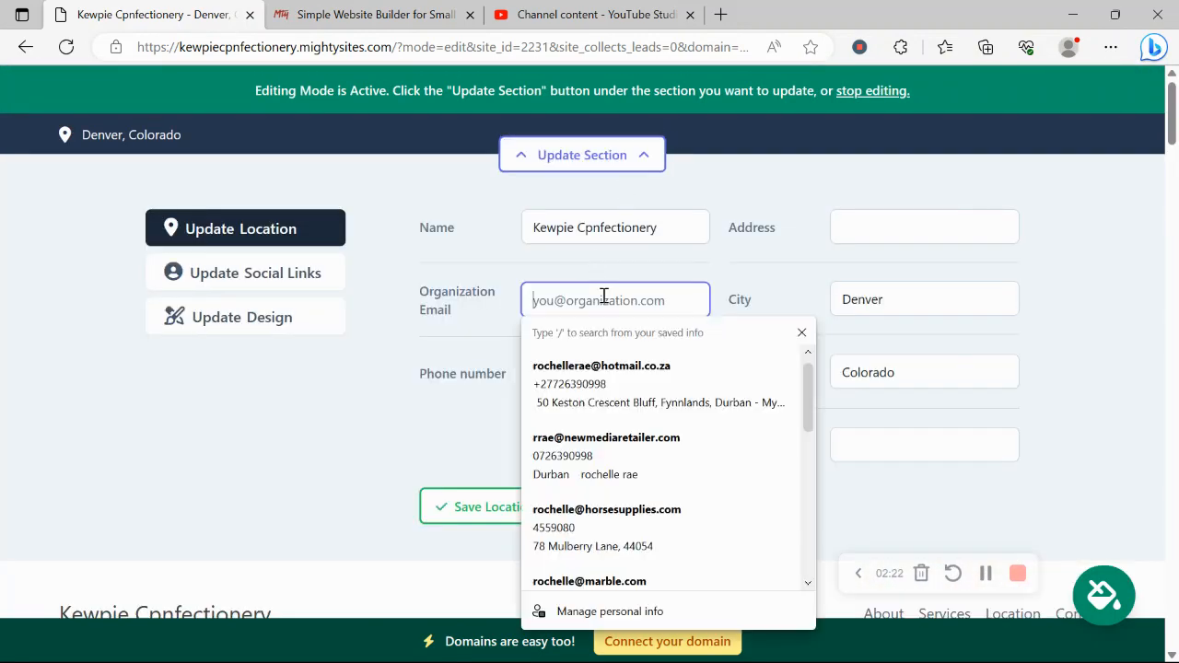
left_click(592, 227)
key("BackSpace")
type("o")
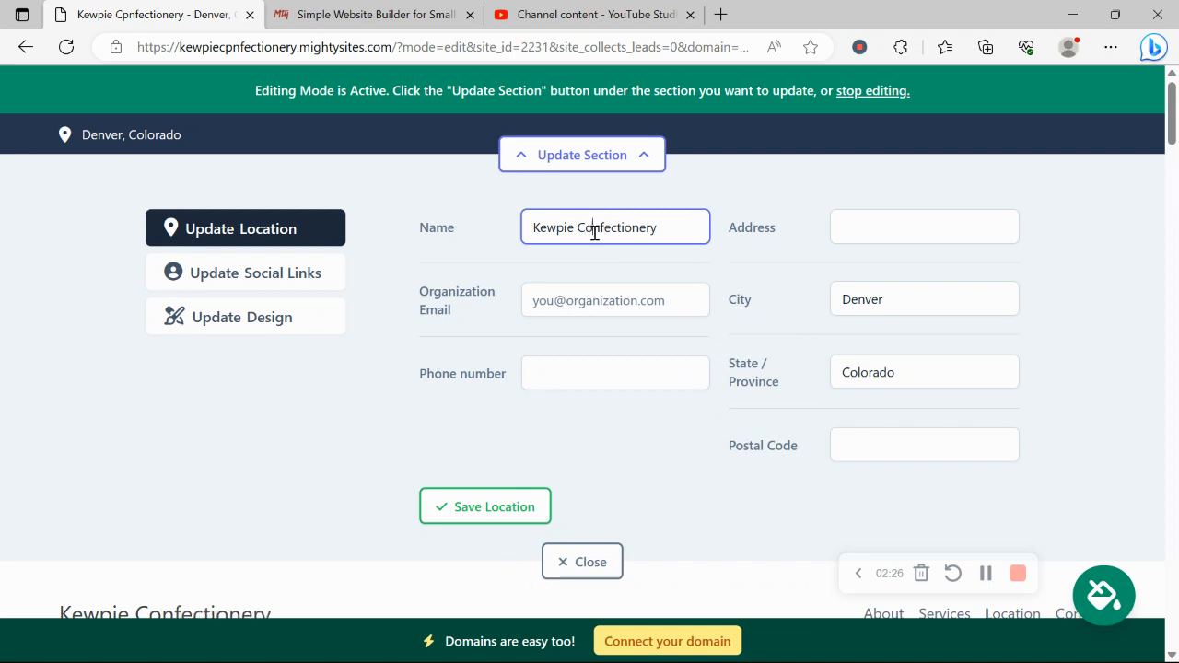
- Enter the organization email and make it visible on the site
left_click(605, 298)
type("r")
key("BackSpace")
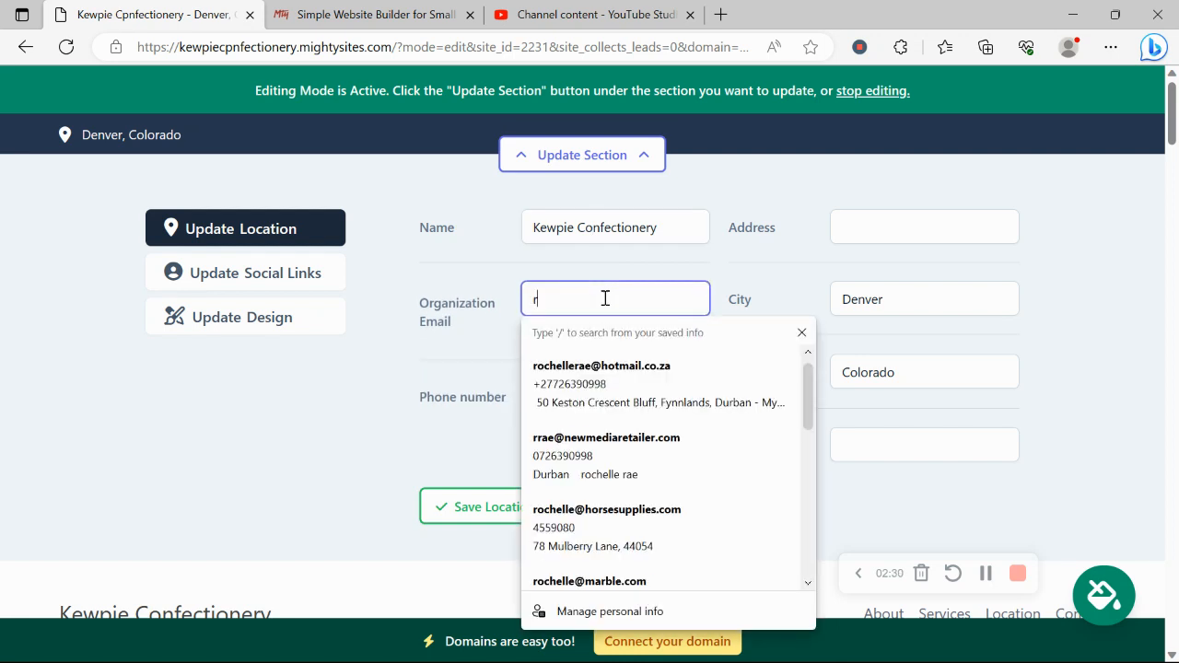
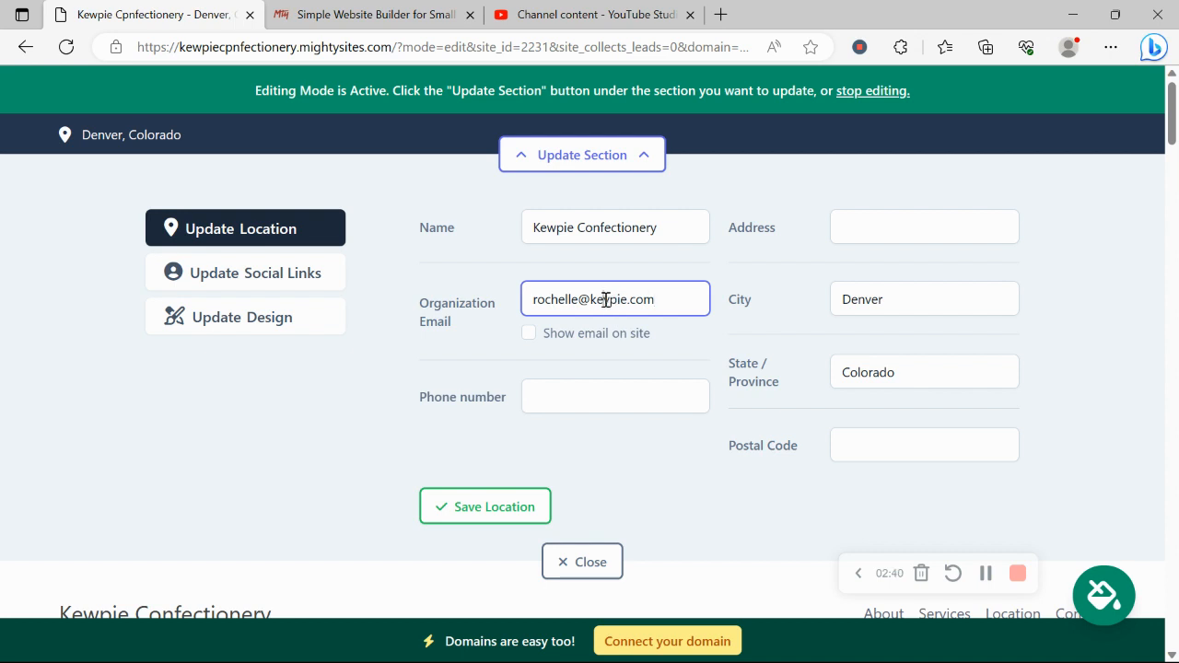
type("w")
left_click(529, 336)
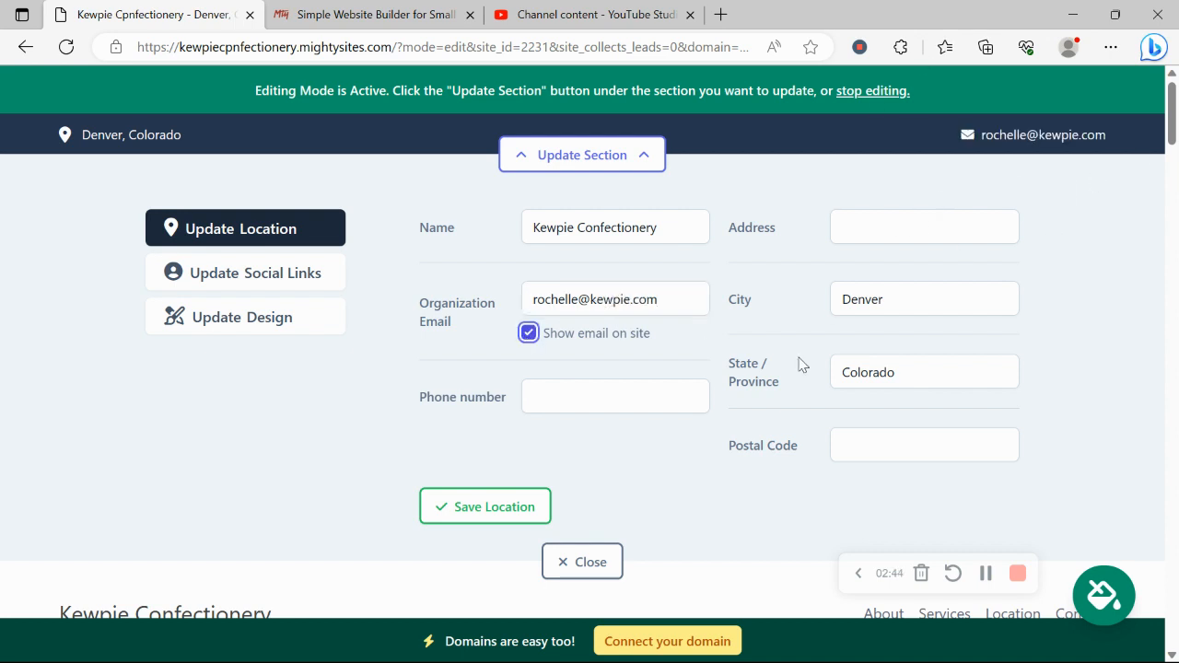
- Add the business phone number, fill the address from a saved entry, and save the location
left_click(552, 405)
type("456-909889")
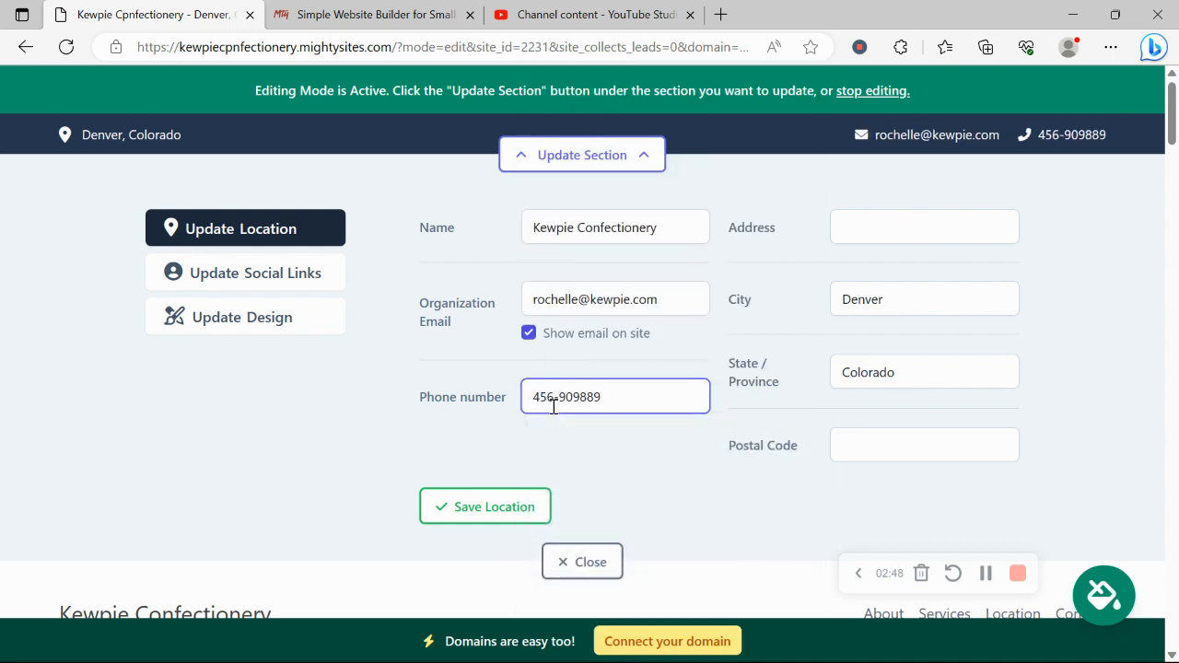
left_click(896, 240)
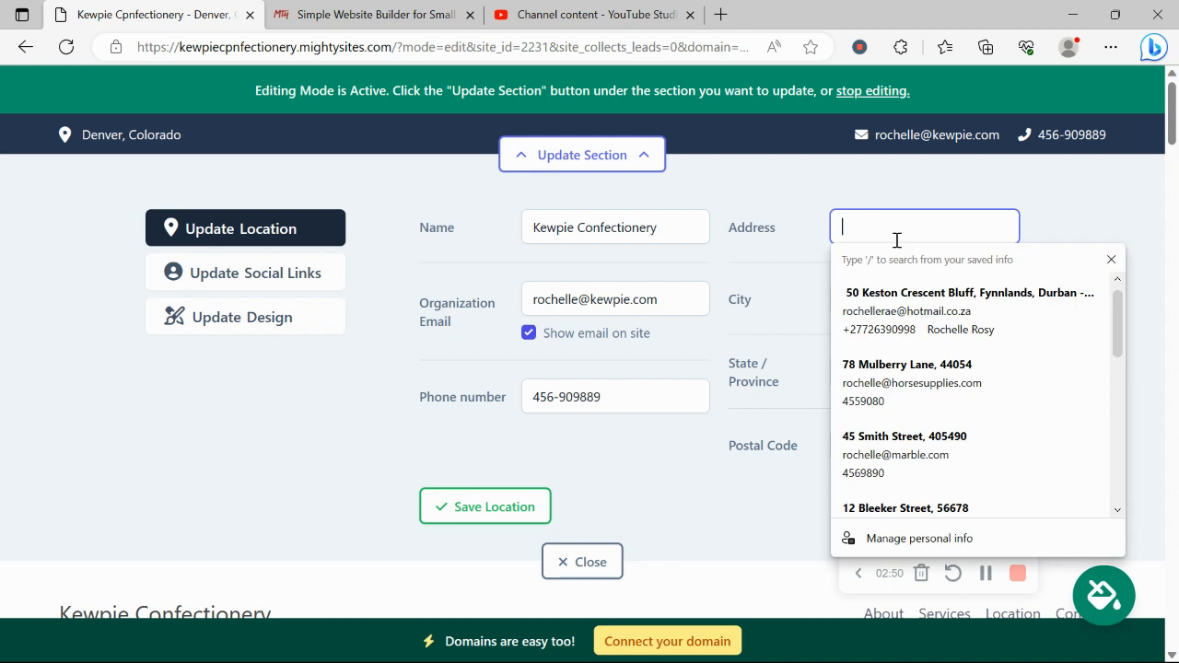
left_click(969, 492)
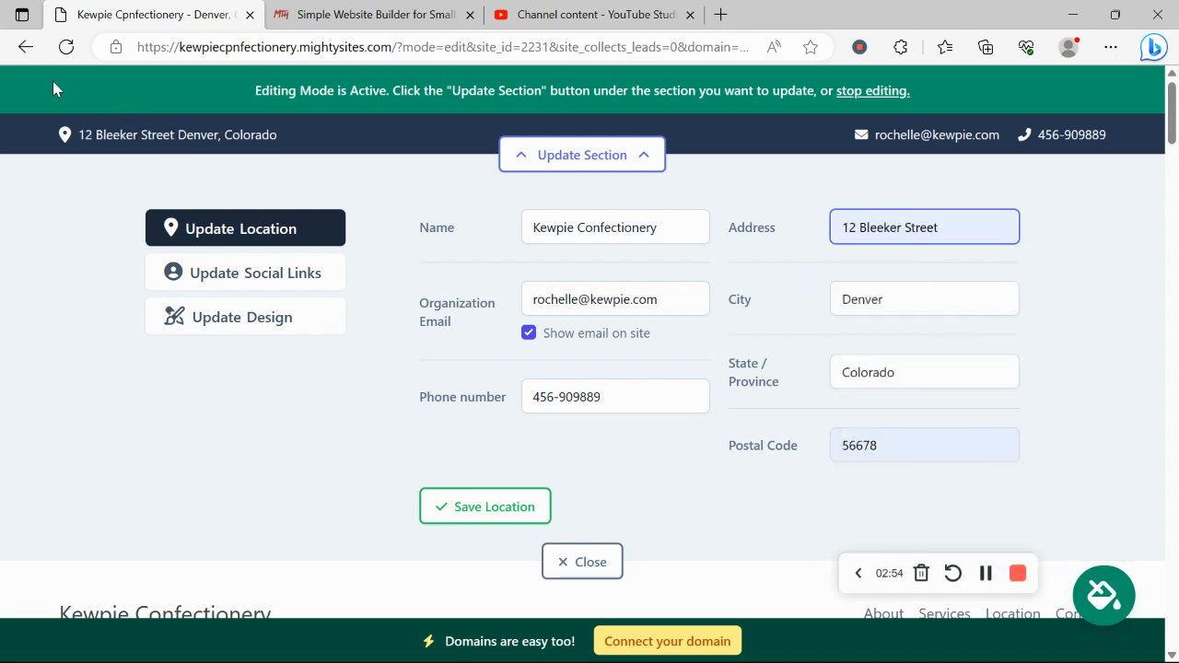
left_click(449, 517)
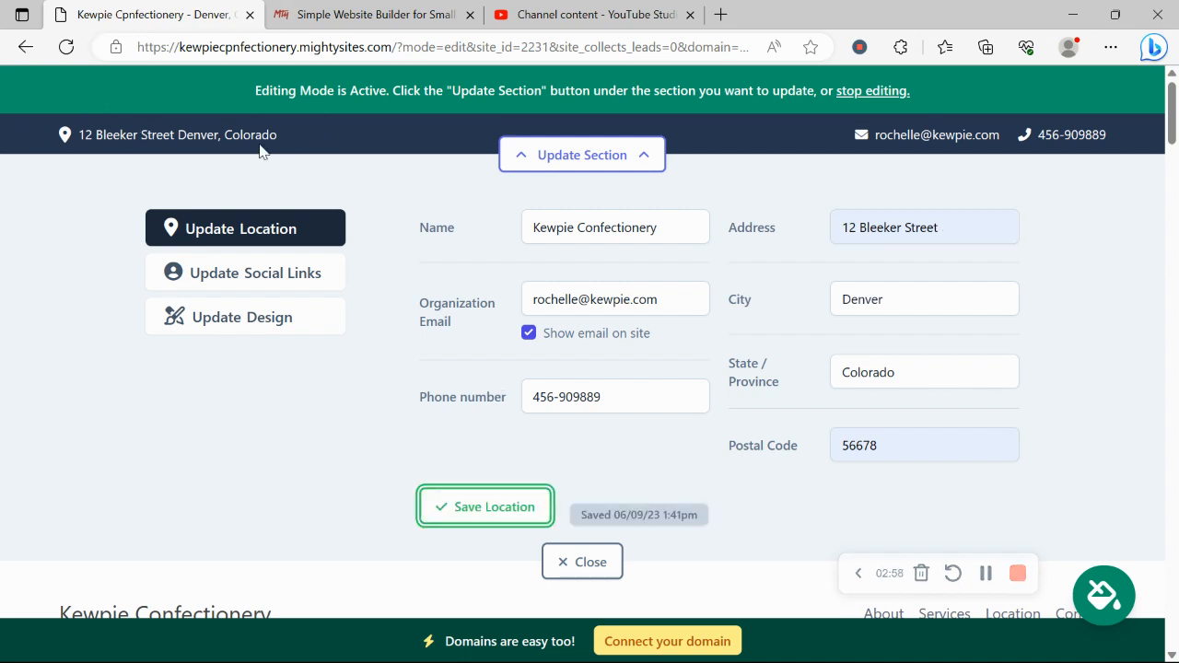
- Set the Instagram social link to 'mightysites' and save it
left_click(278, 280)
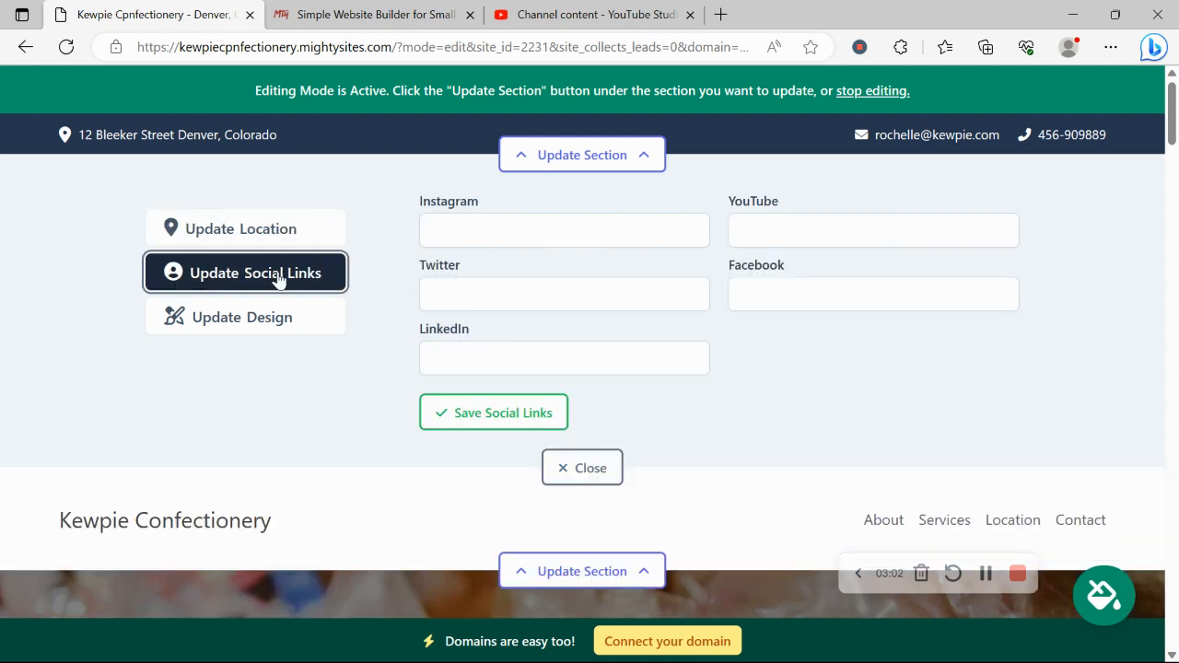
left_click(577, 230)
type("might")
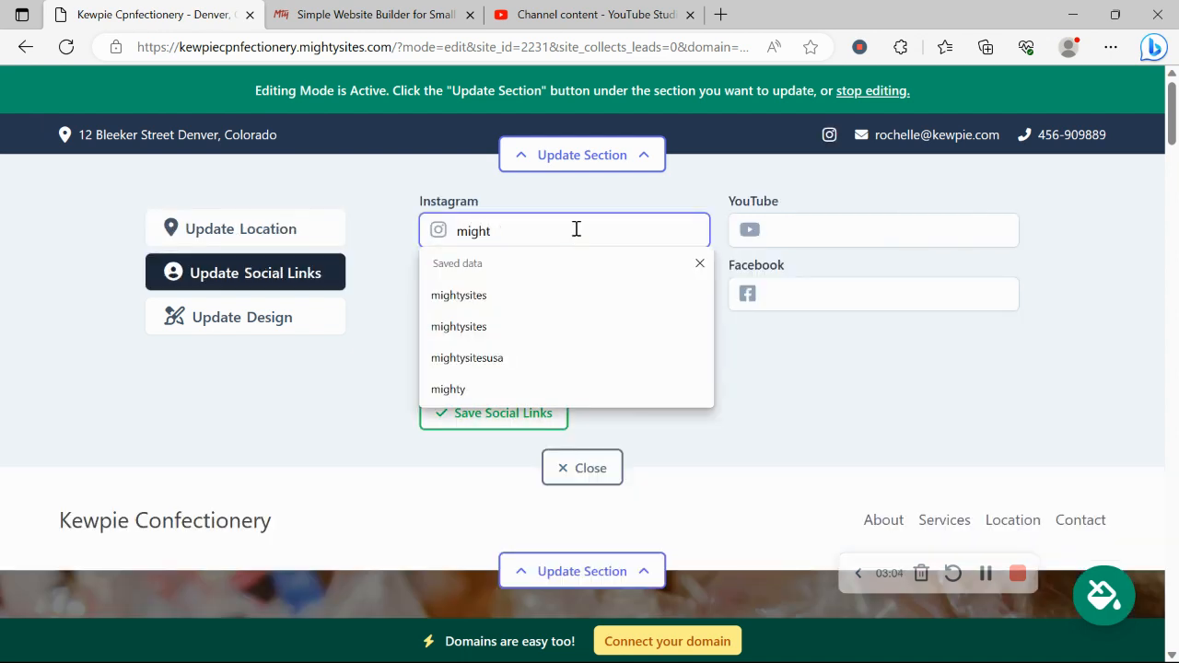
type("ysites")
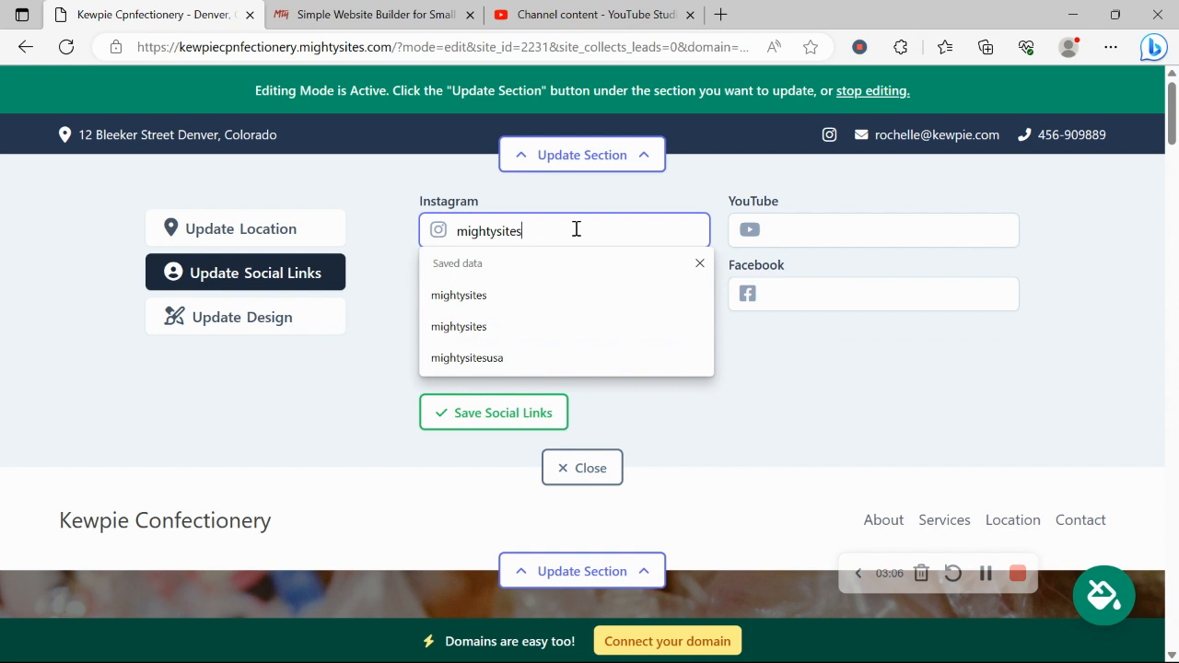
left_click(323, 352)
left_click(471, 414)
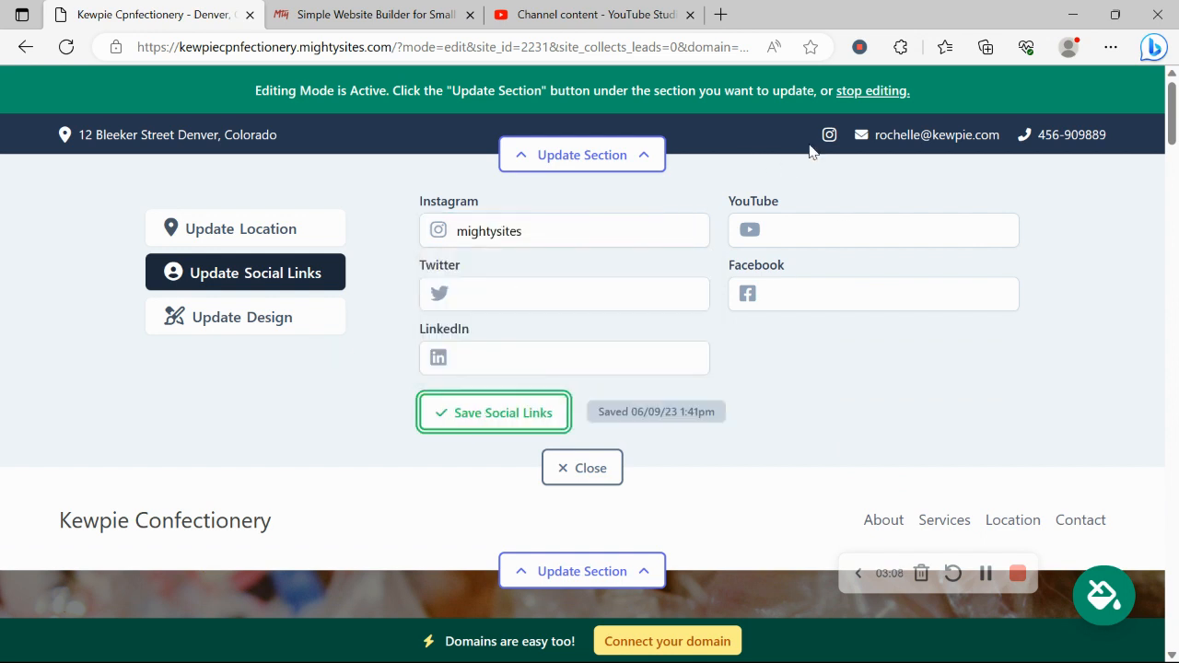
- Upload the Mighty Sites Logo YouTube image as the header logo and make it bigger
left_click(584, 471)
left_click(612, 267)
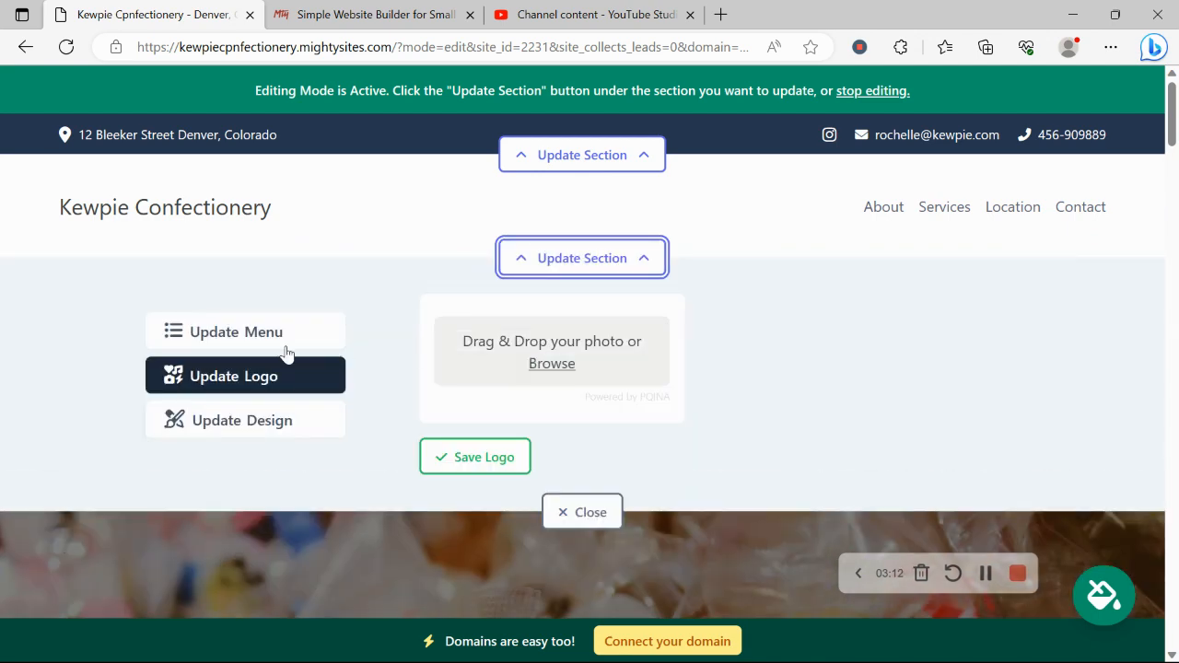
left_click(560, 365)
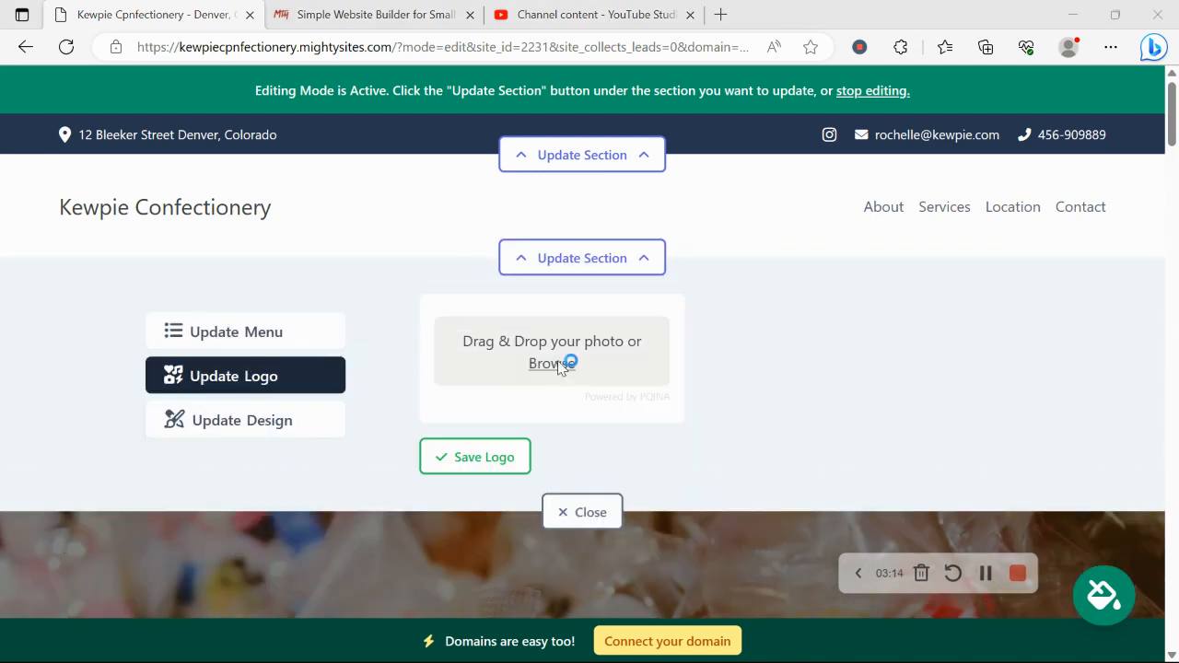
scroll(573, 169, "down", 3)
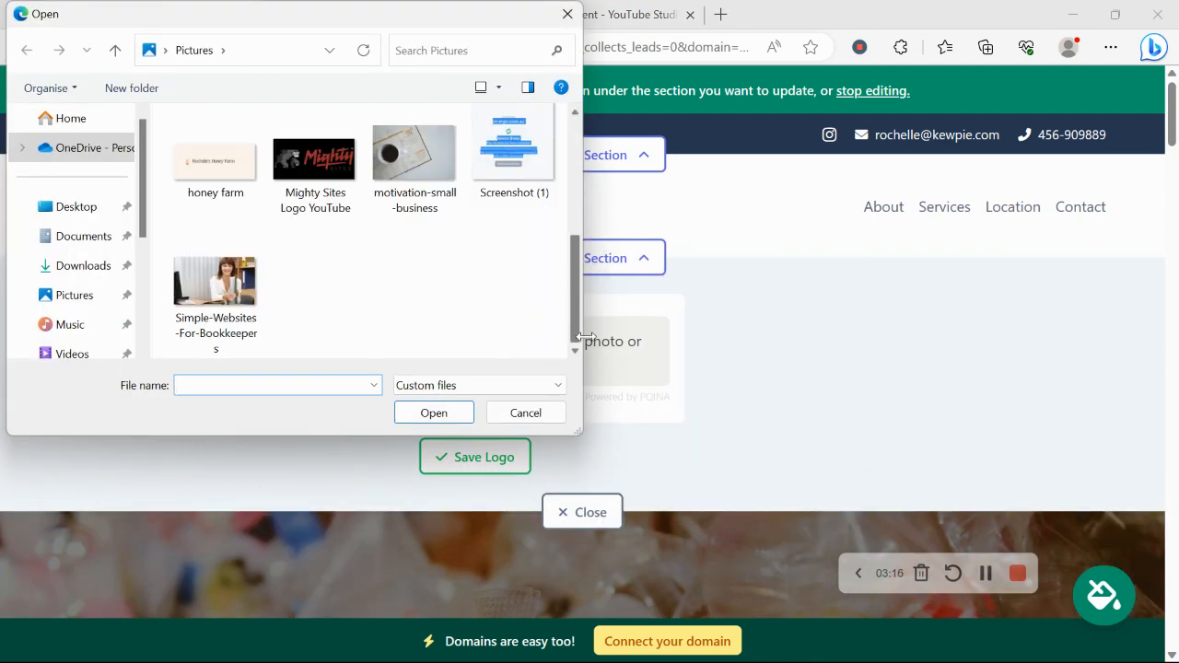
double_click(322, 162)
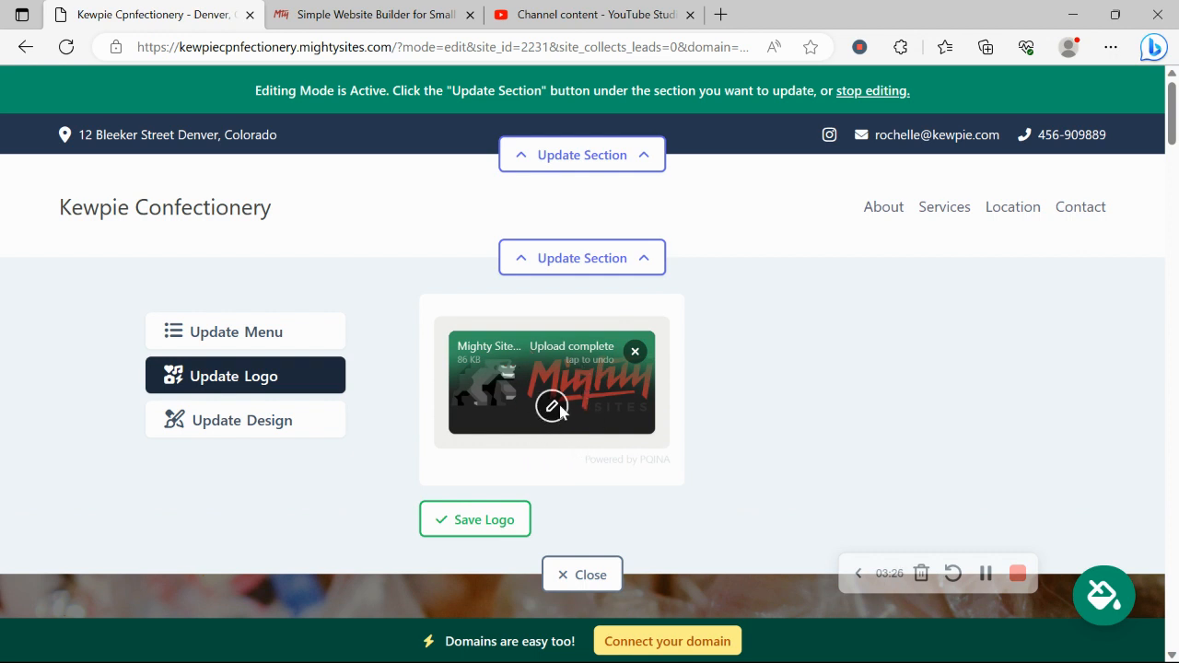
left_click(505, 521)
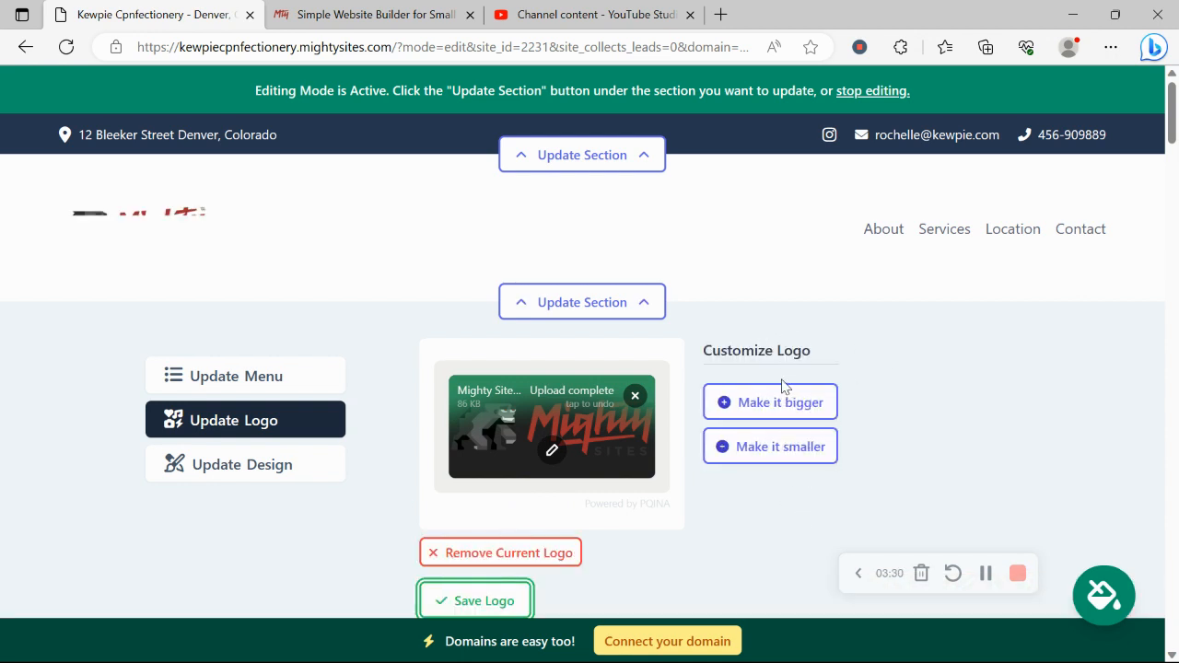
left_click(790, 401)
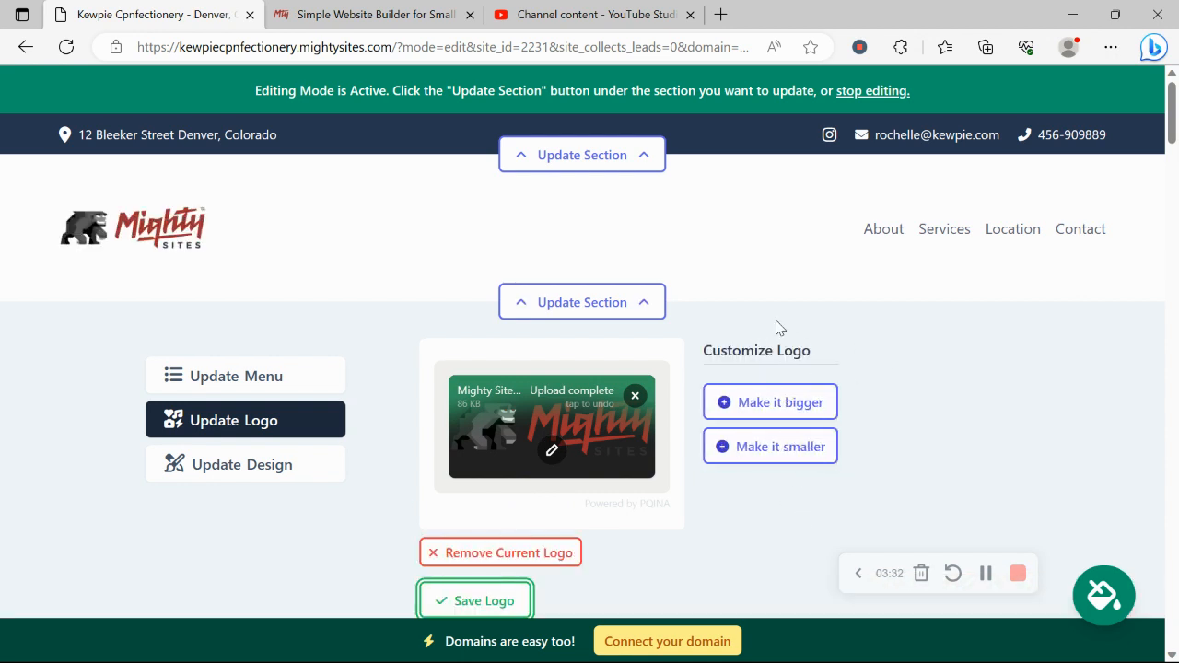
scroll(778, 327, "down", 3)
- Page through the colour theme swatches and save the purple theme for the site
left_click(592, 397)
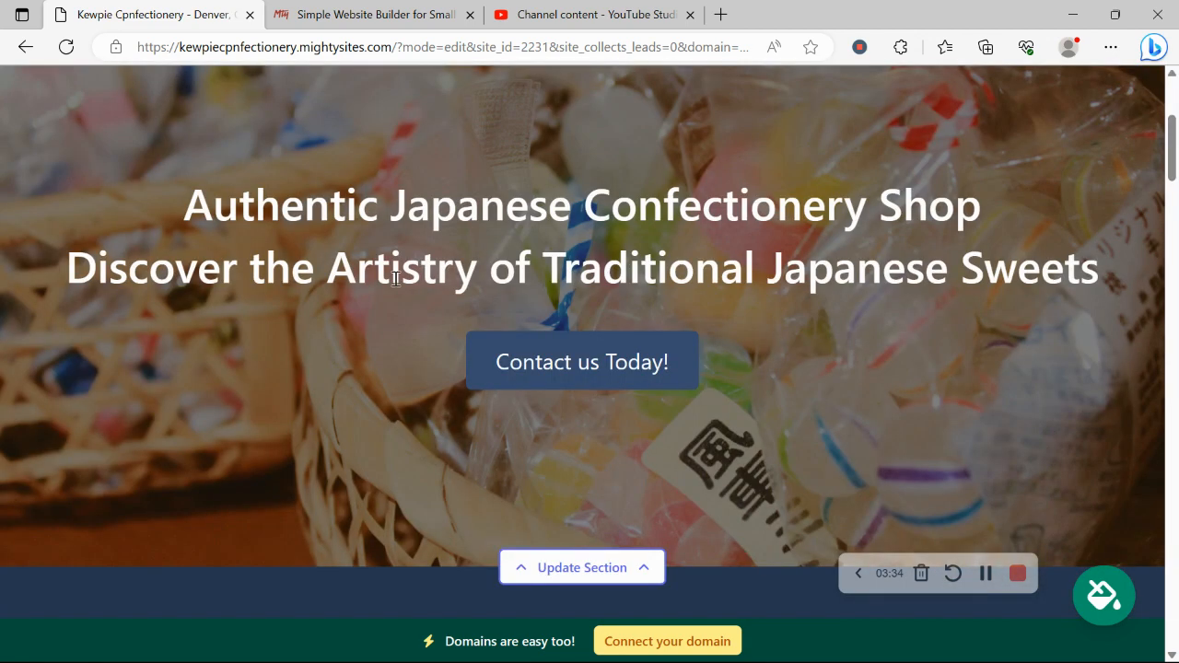
scroll(396, 279, "up", 4)
scroll(396, 281, "down", 6)
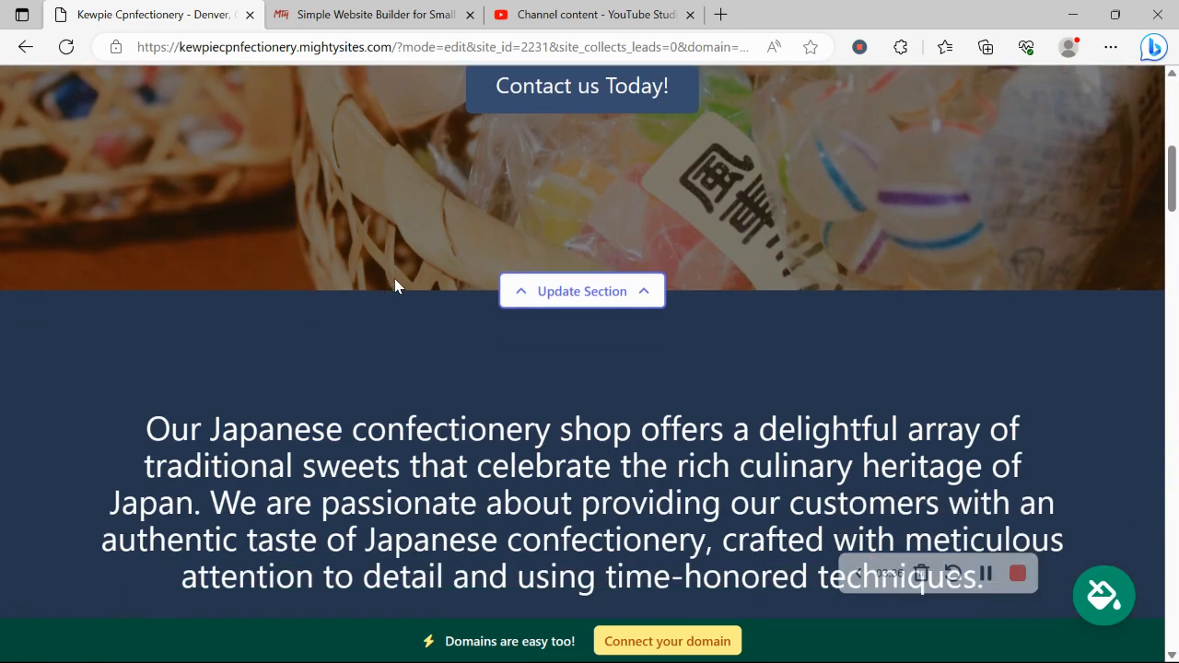
scroll(395, 281, "down", 1)
scroll(720, 409, "down", 3)
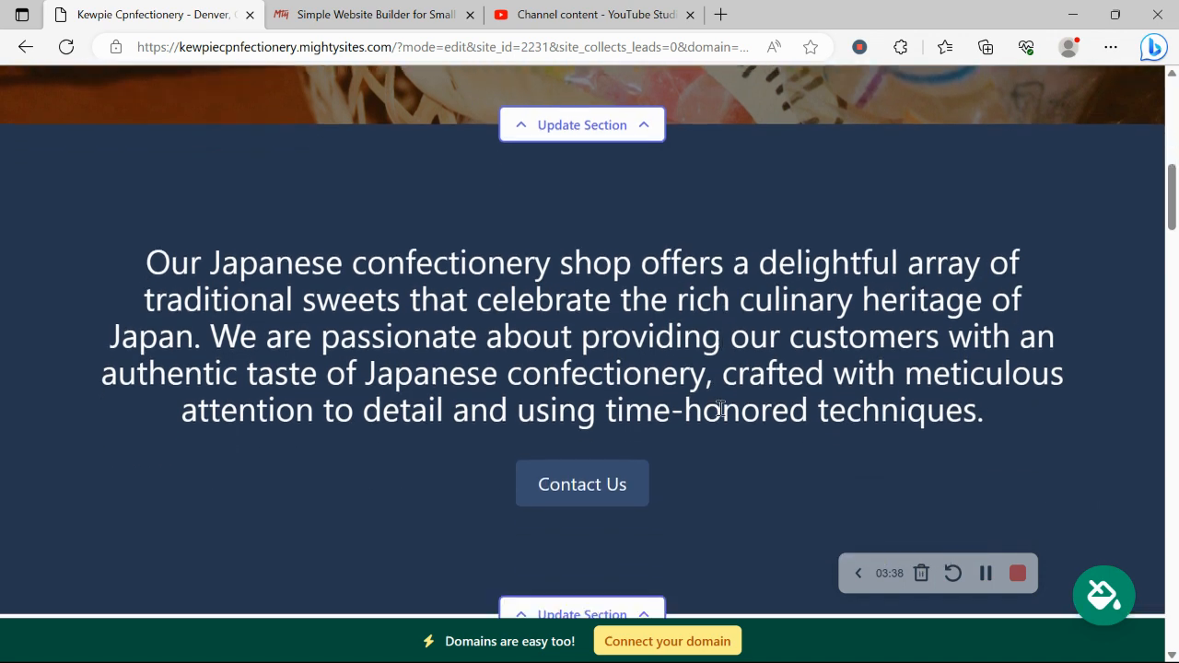
left_click(1108, 606)
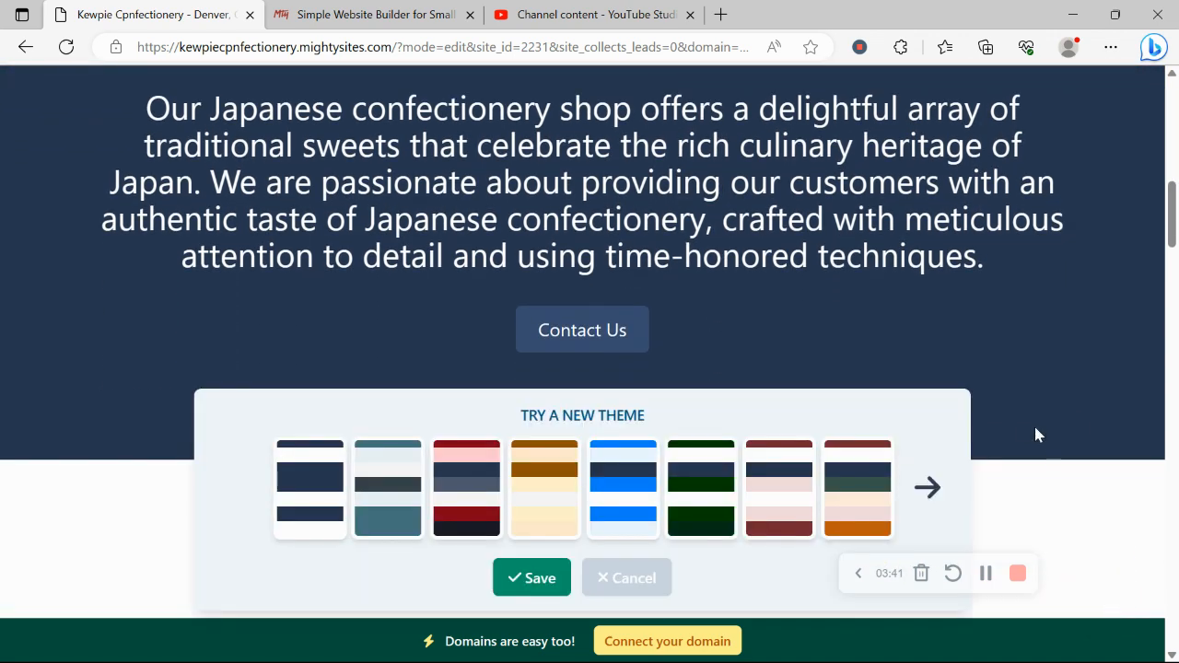
left_click(916, 516)
left_click(924, 498)
left_click(924, 498)
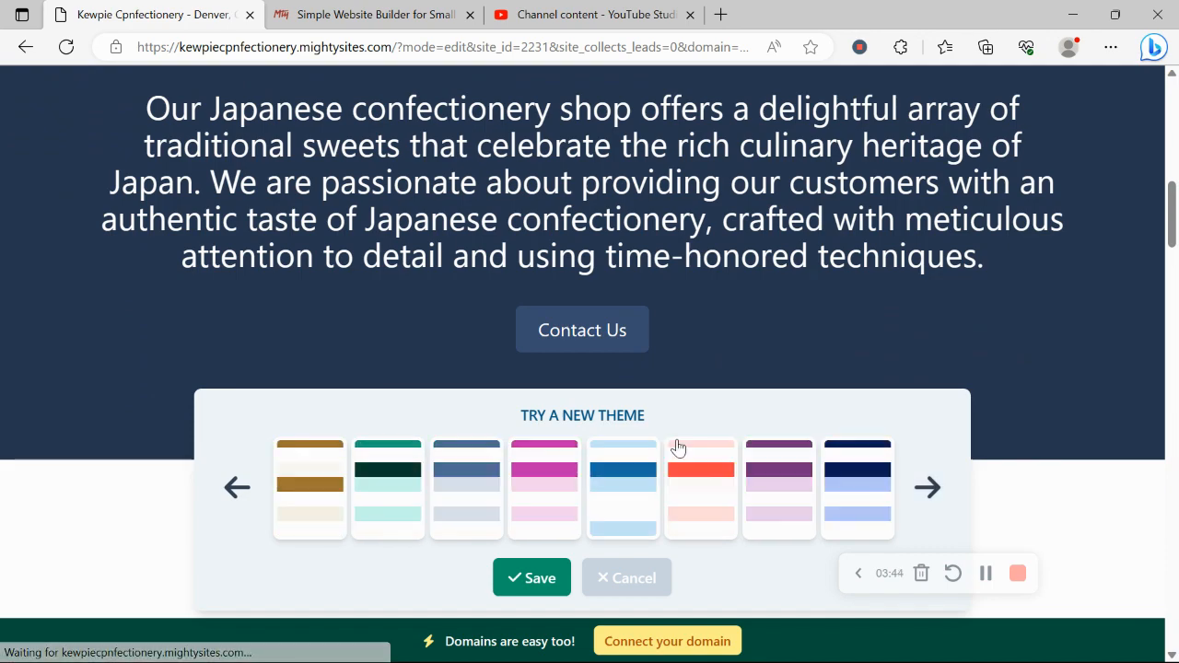
left_click(552, 472)
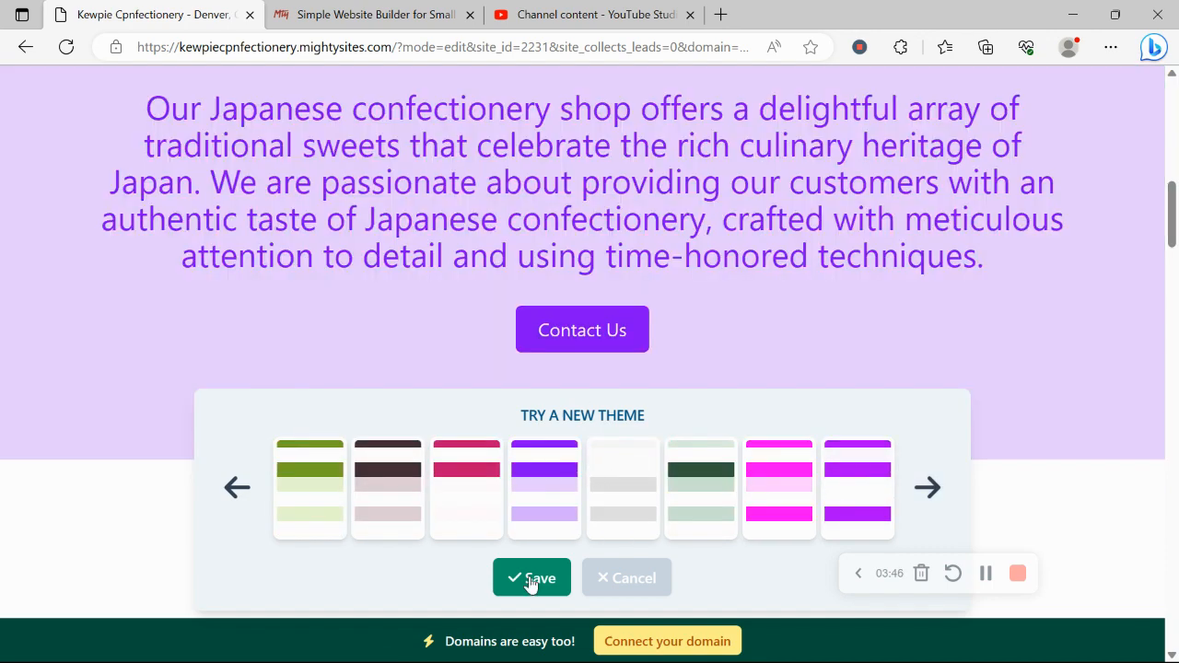
left_click(521, 589)
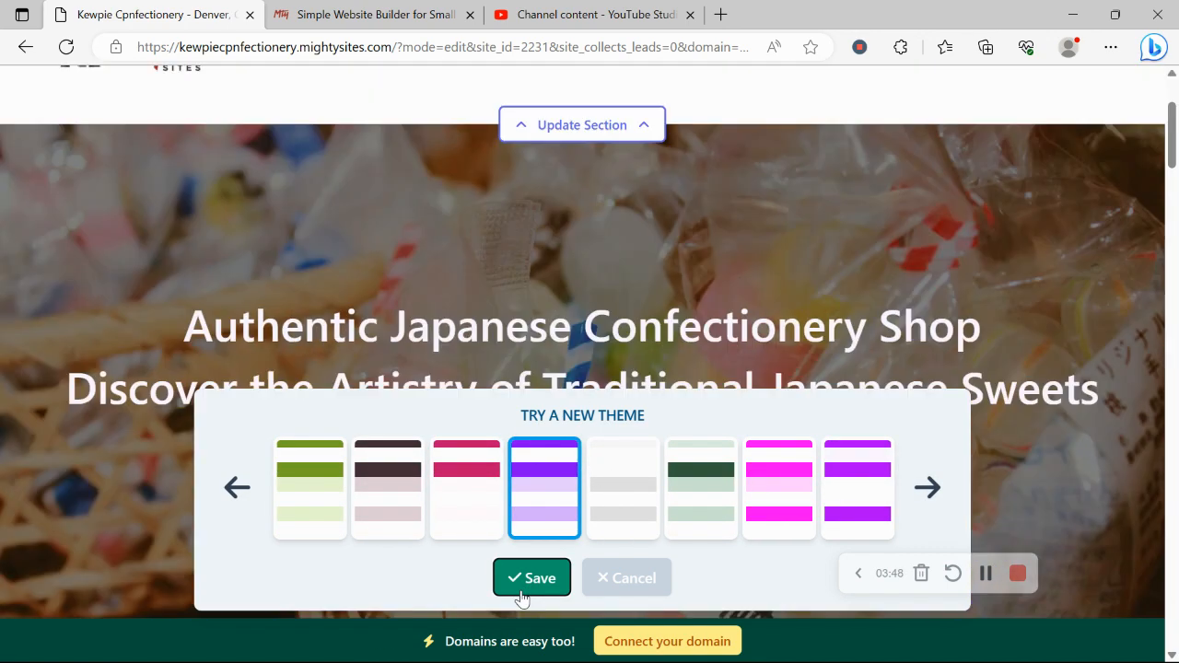
scroll(373, 385, "down", 5)
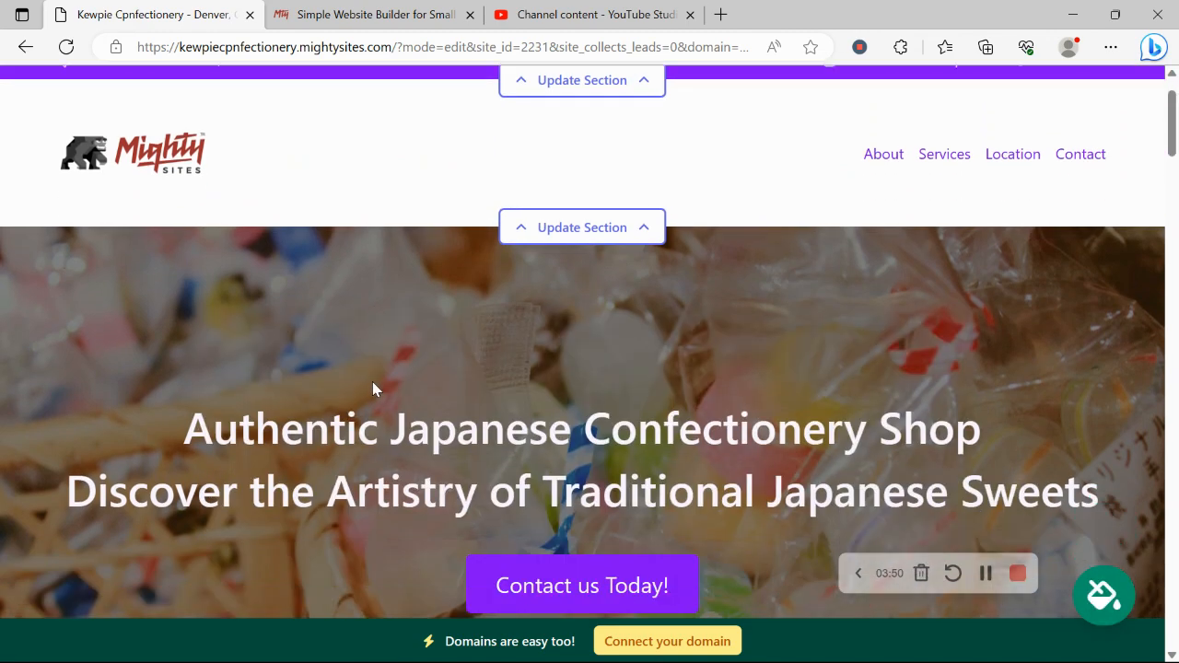
scroll(800, 362, "up", 1)
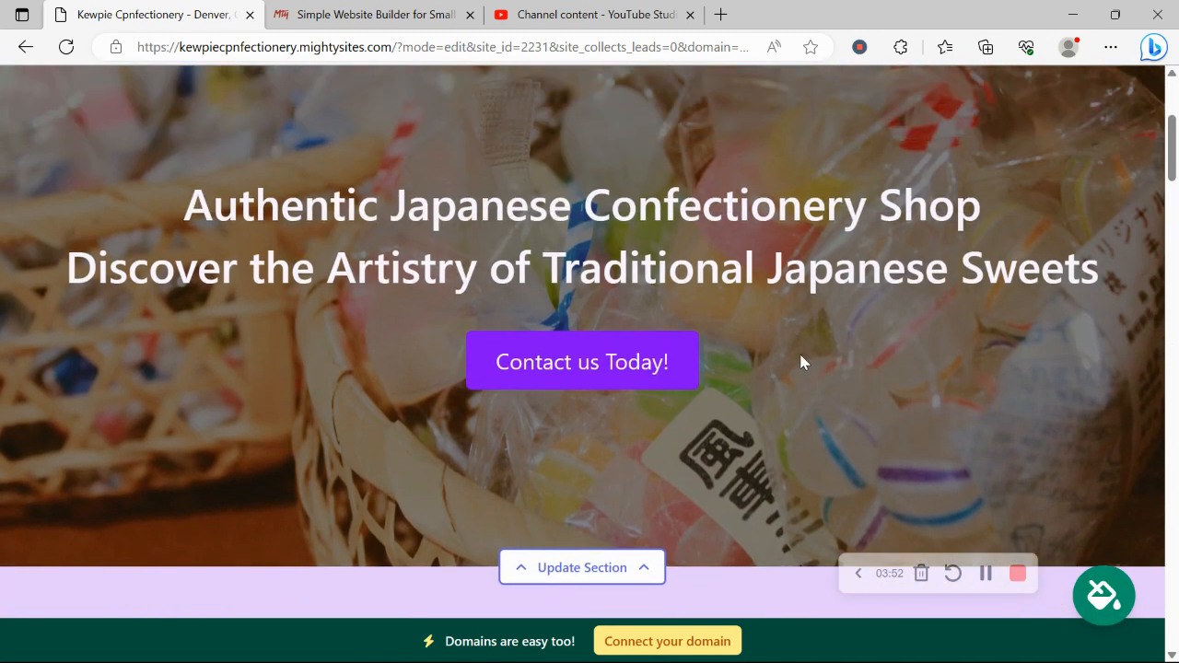
scroll(734, 318, "down", 3)
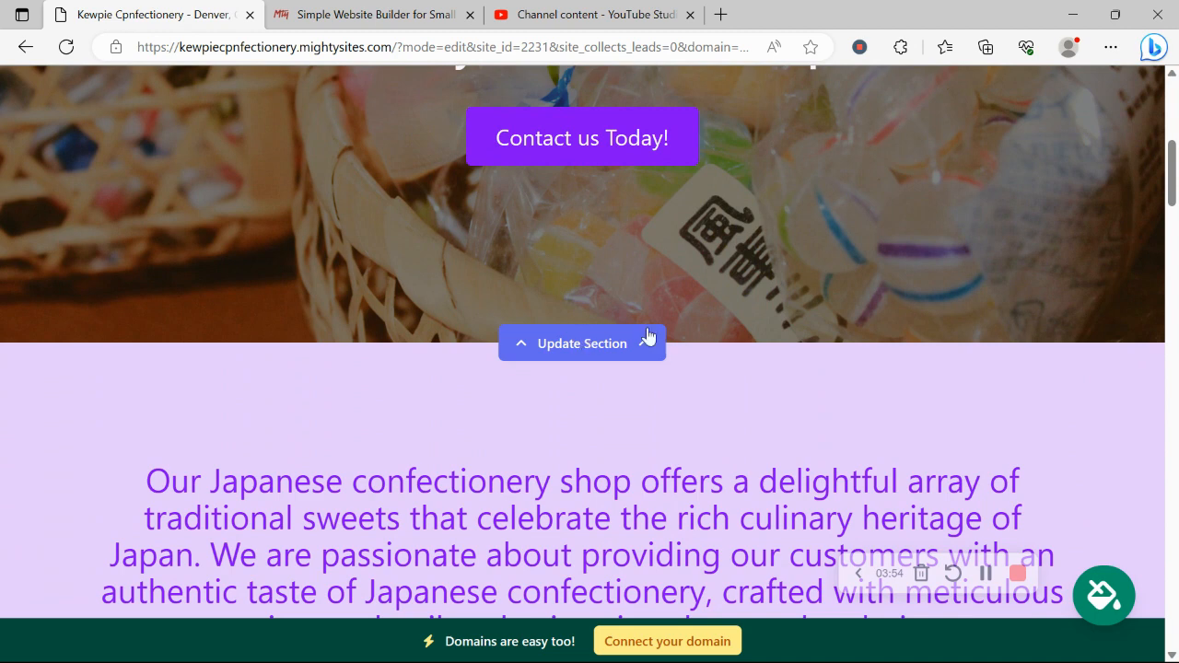
- In the hero's image tab, search Unsplash stock photos for 'Japanese candy' instead of 'Japanese Confectionary'
left_click(596, 342)
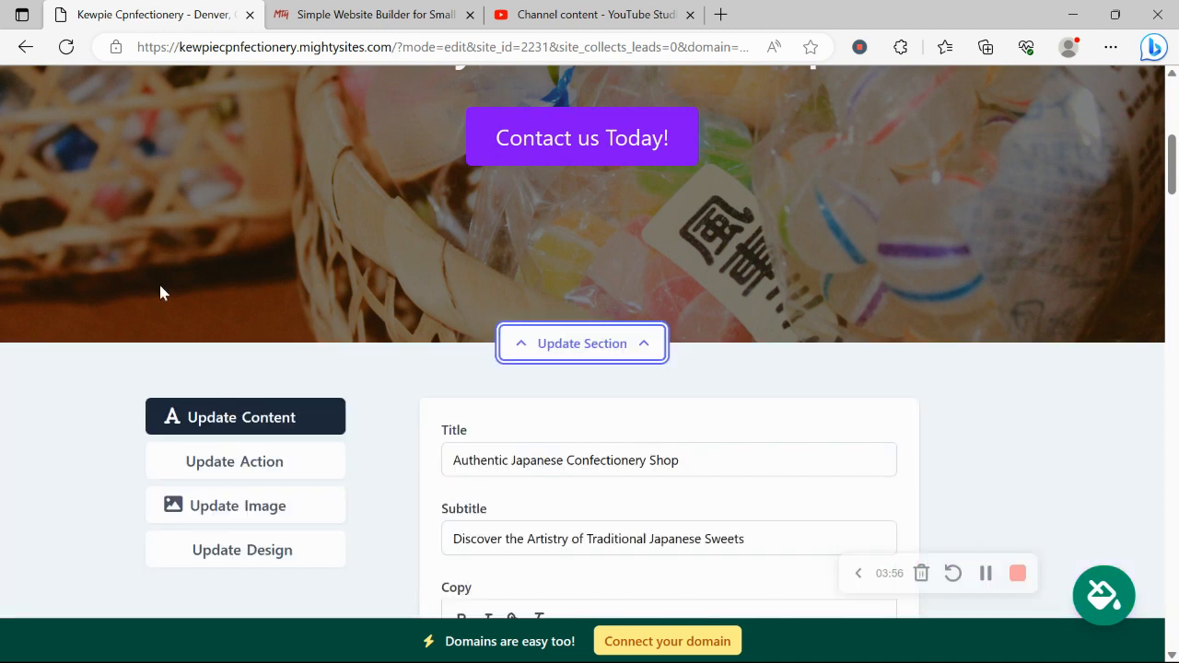
scroll(158, 289, "down", 2)
left_click(259, 358)
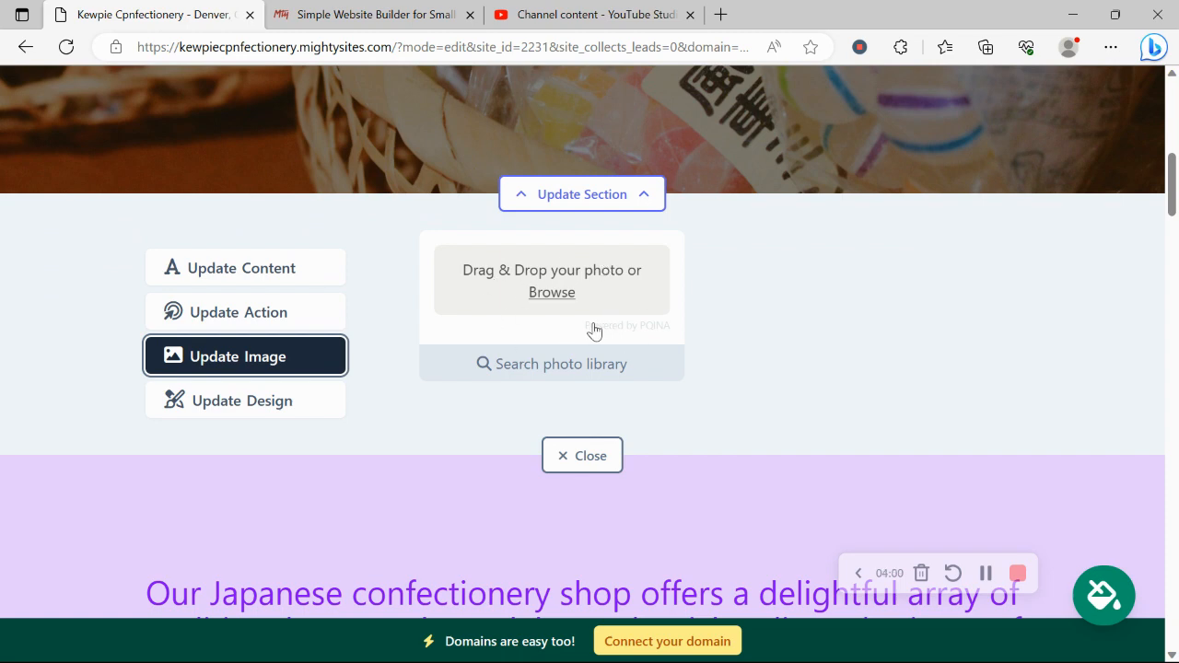
left_click(573, 361)
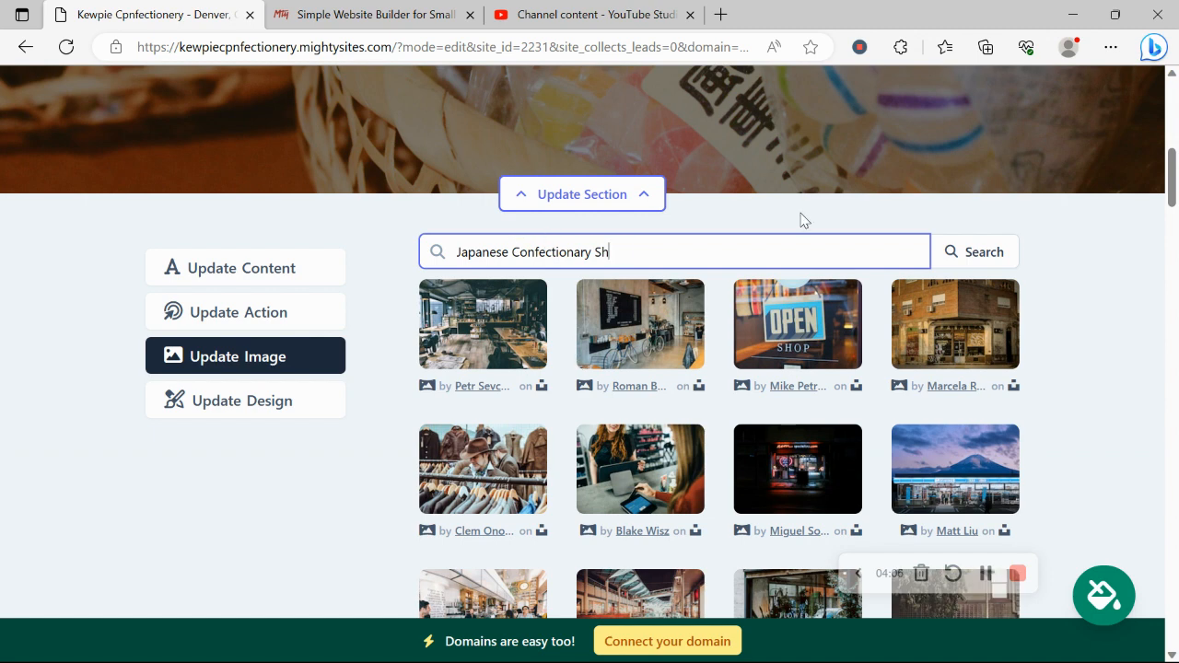
left_click(985, 253)
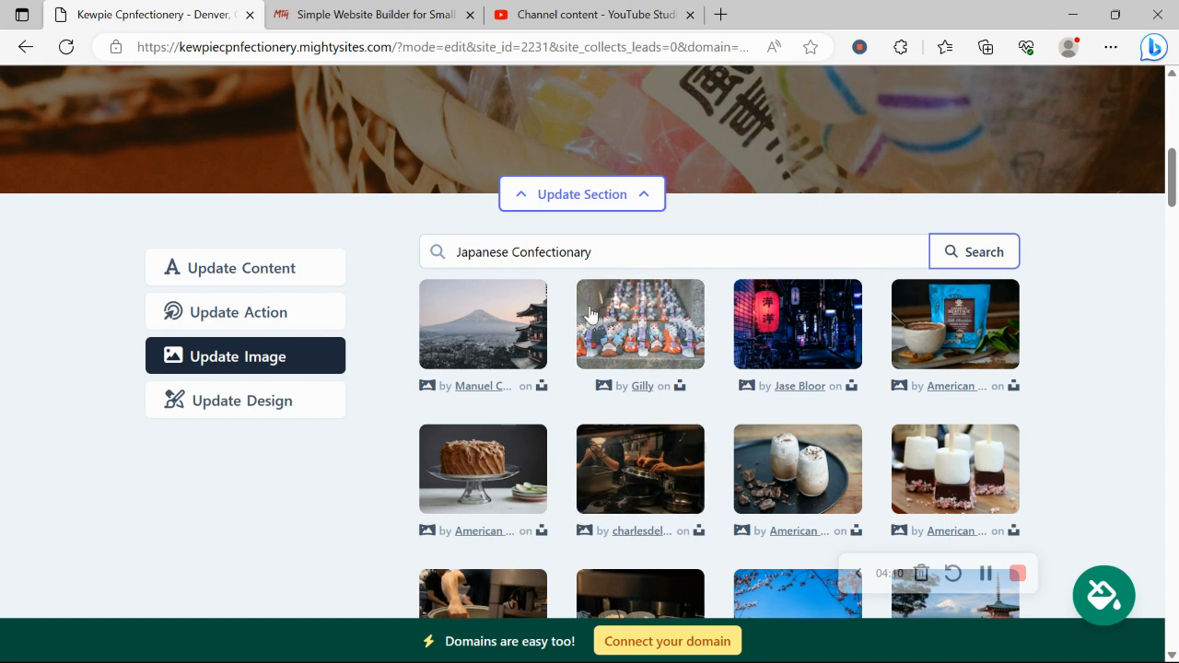
double_click(513, 253)
type("cand")
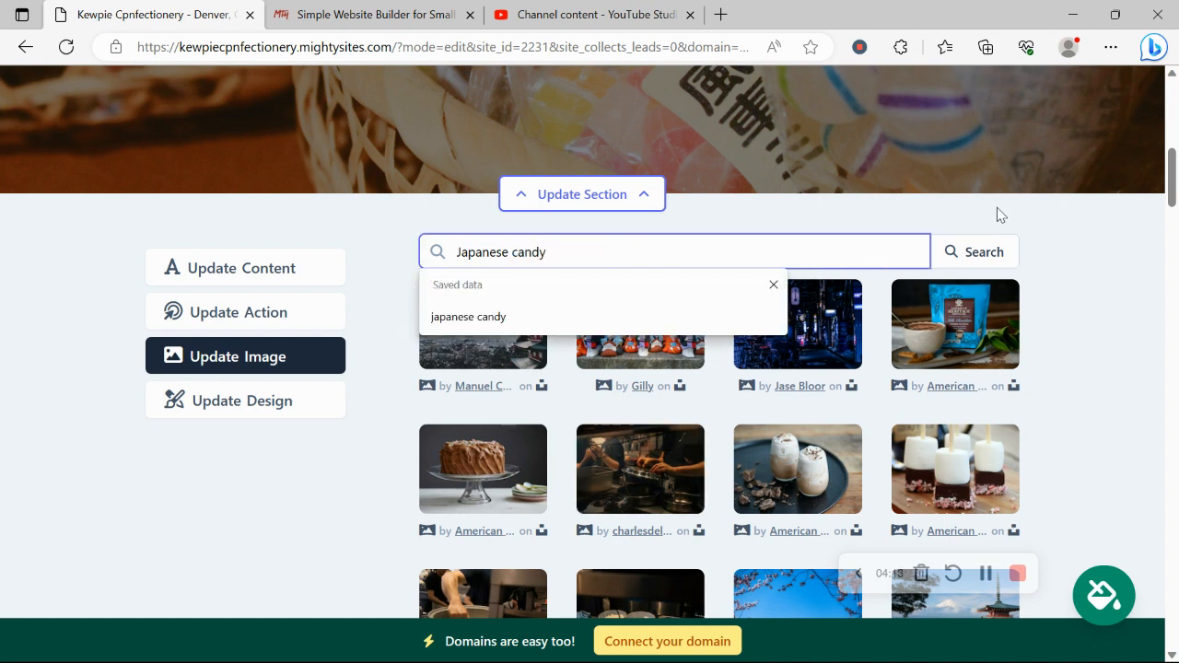
left_click(1000, 249)
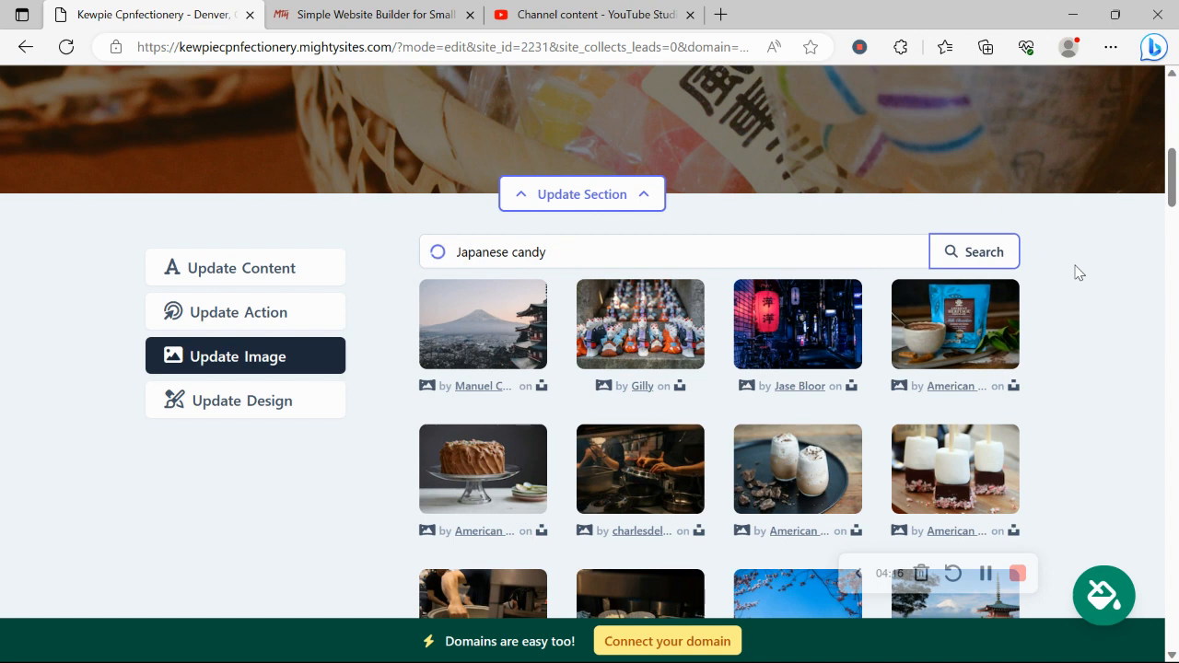
scroll(1075, 271, "down", 3)
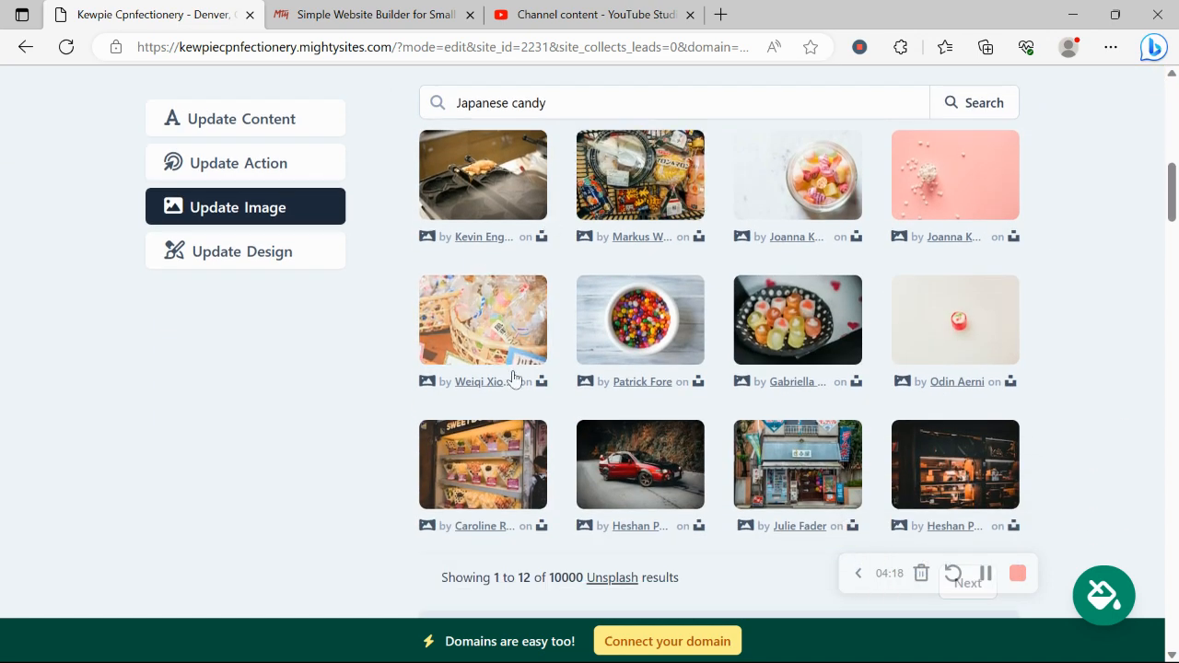
scroll(203, 371, "up", 1)
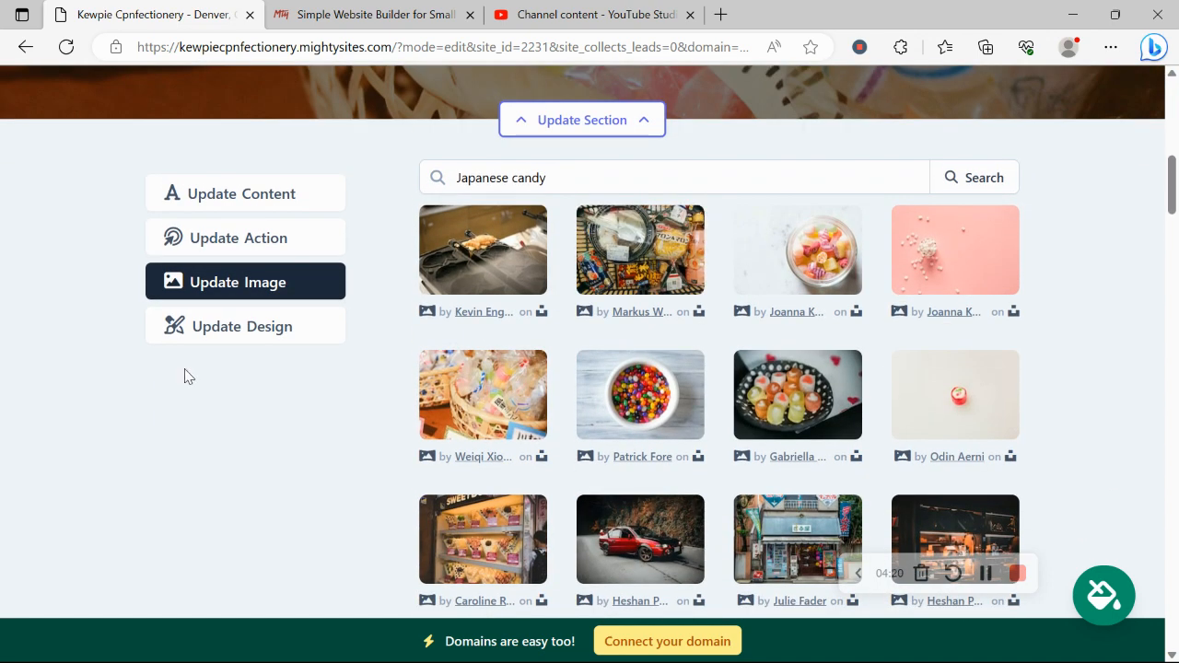
- Open the hero button's link chooser and cancel it, keeping the link unchanged
left_click(256, 241)
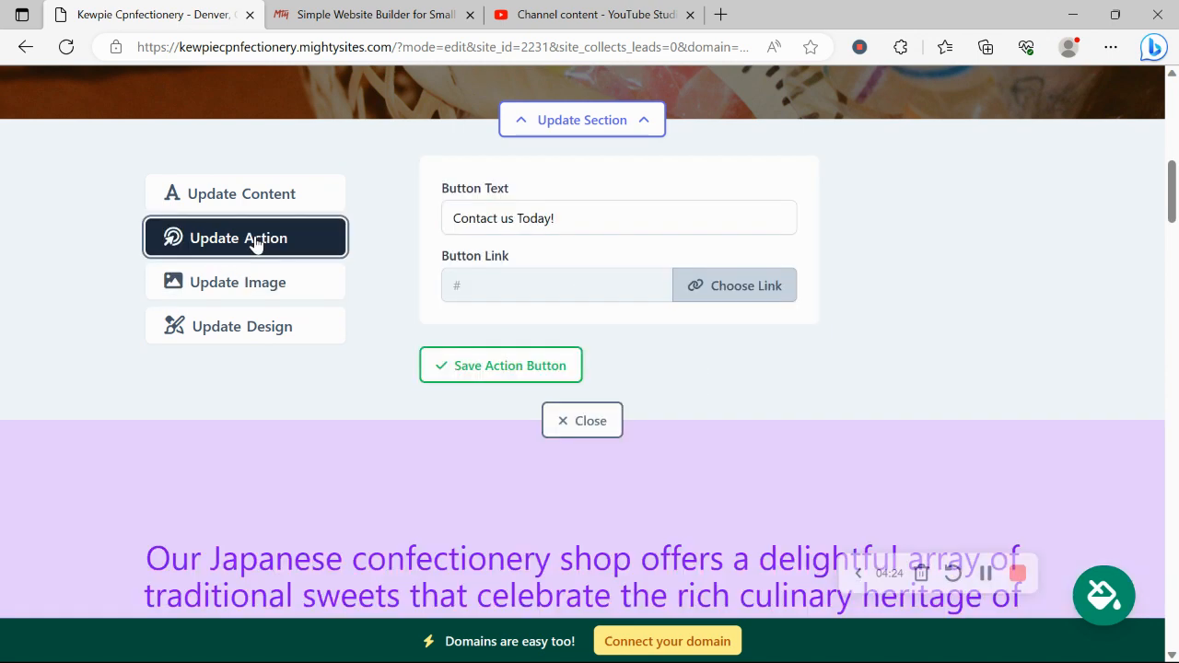
scroll(257, 242, "up", 3)
scroll(256, 242, "up", 1)
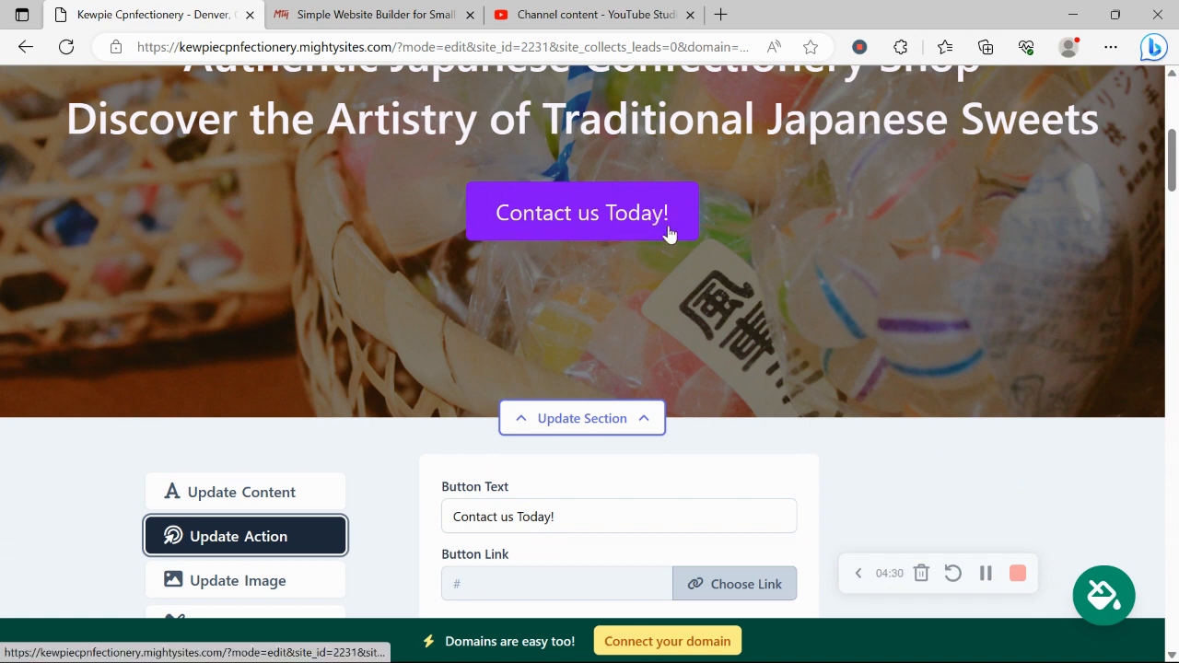
scroll(668, 232, "down", 3)
left_click(751, 360)
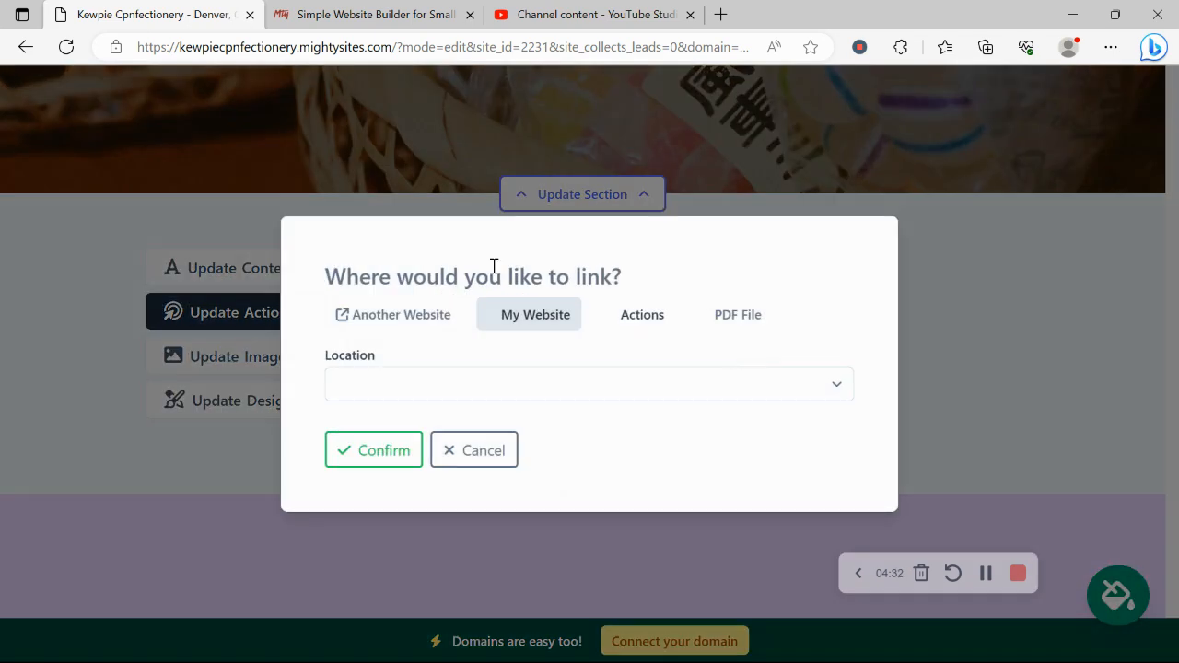
left_click(471, 460)
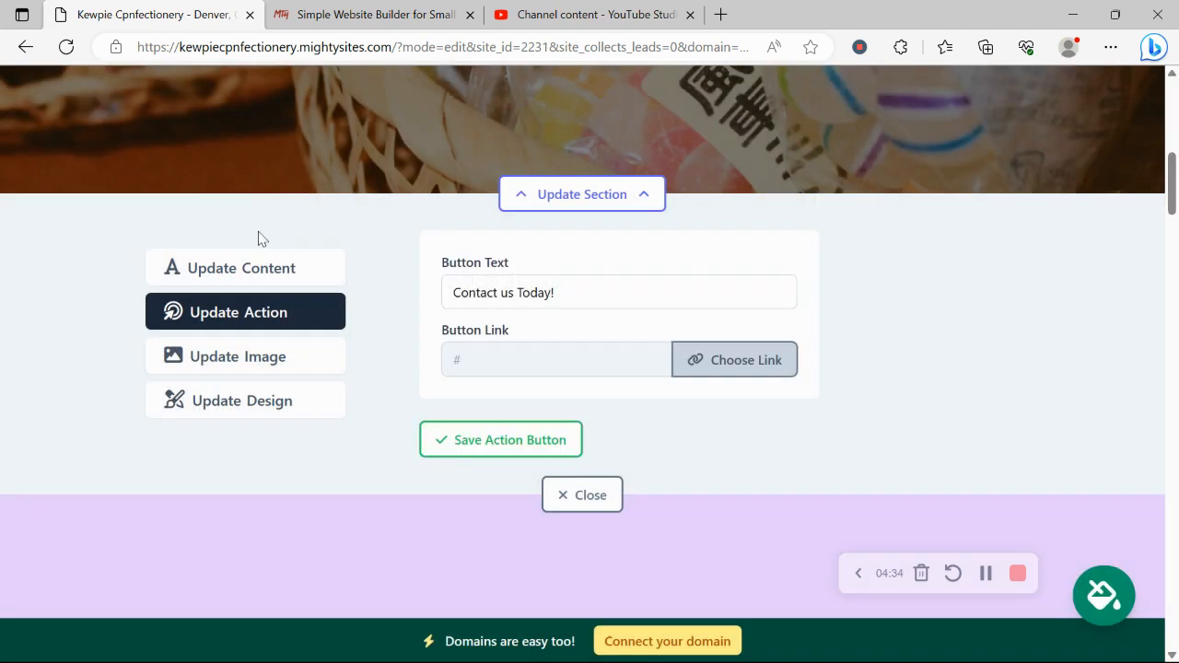
- Bring up the hero's Title and Subtitle fields for editing
left_click(280, 270)
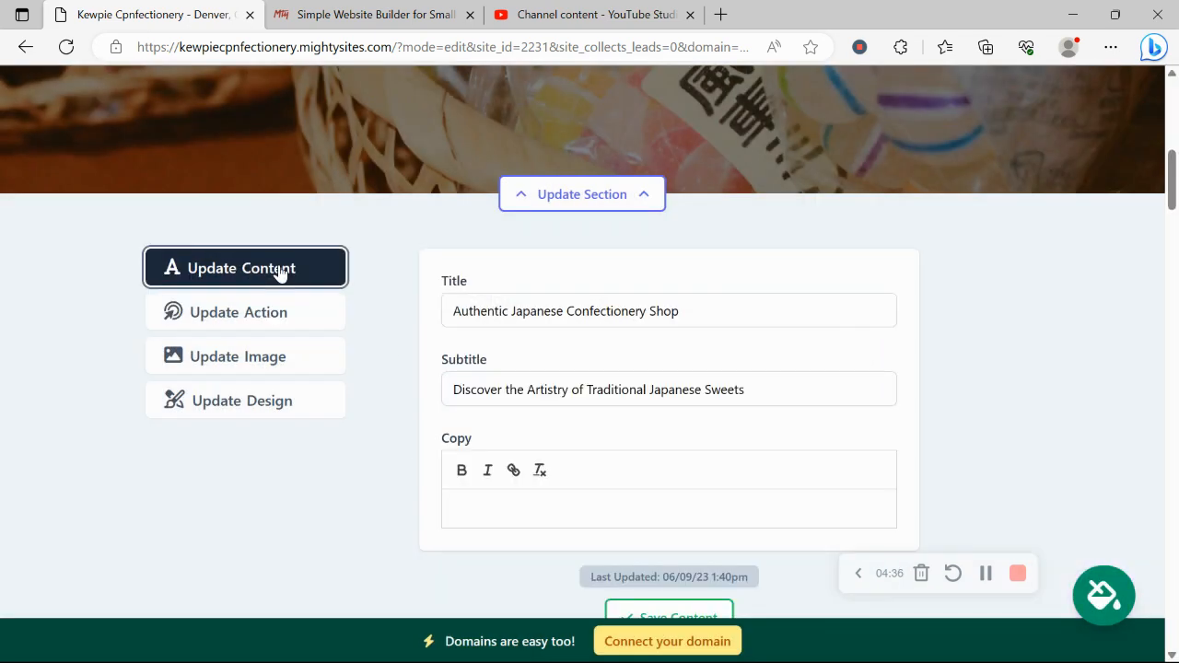
scroll(266, 251, "up", 3)
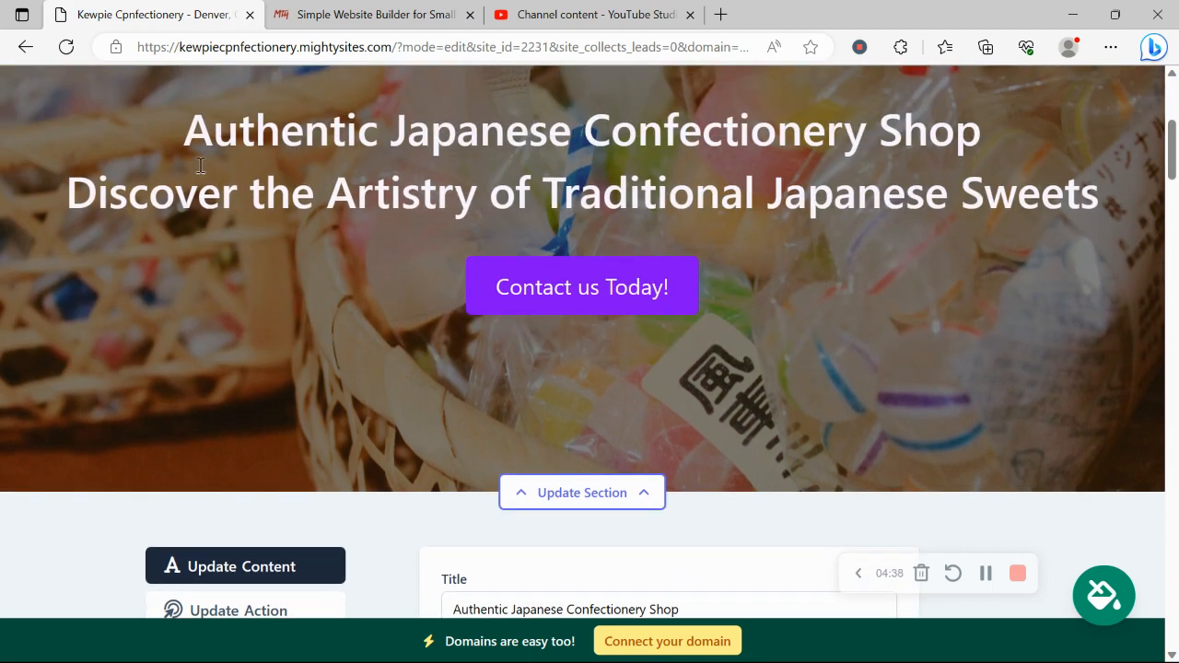
scroll(845, 383, "down", 4)
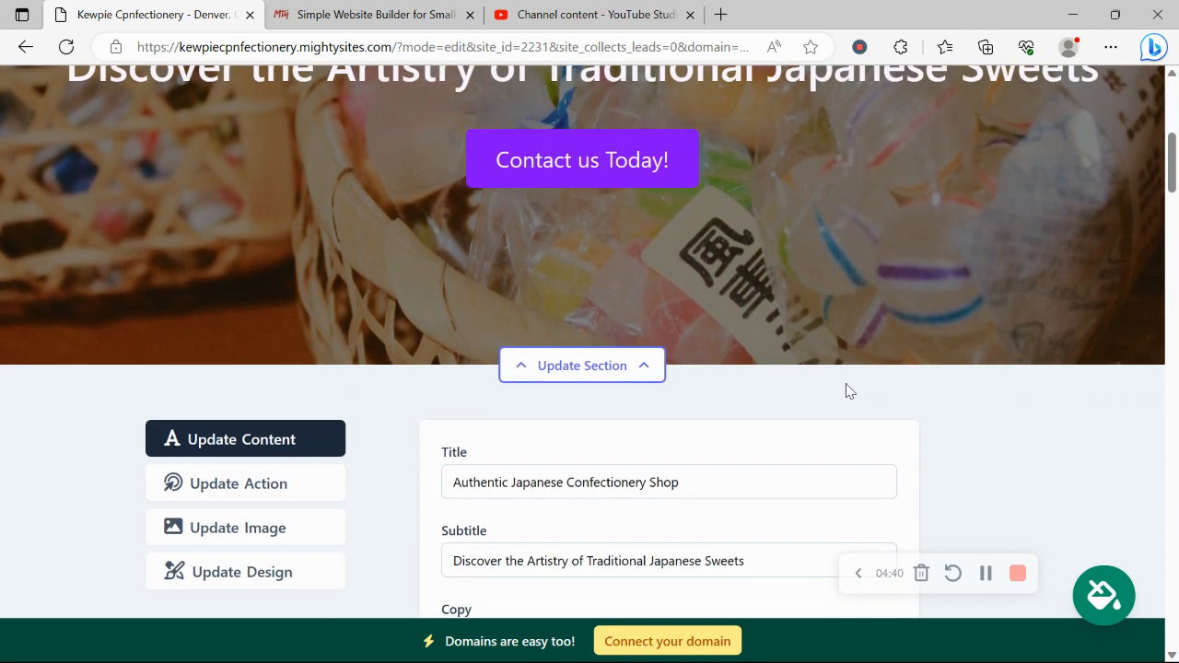
scroll(846, 392, "down", 1)
- Close the hero editor and open the address section's weekly hours, all marked Closed
left_click(594, 541)
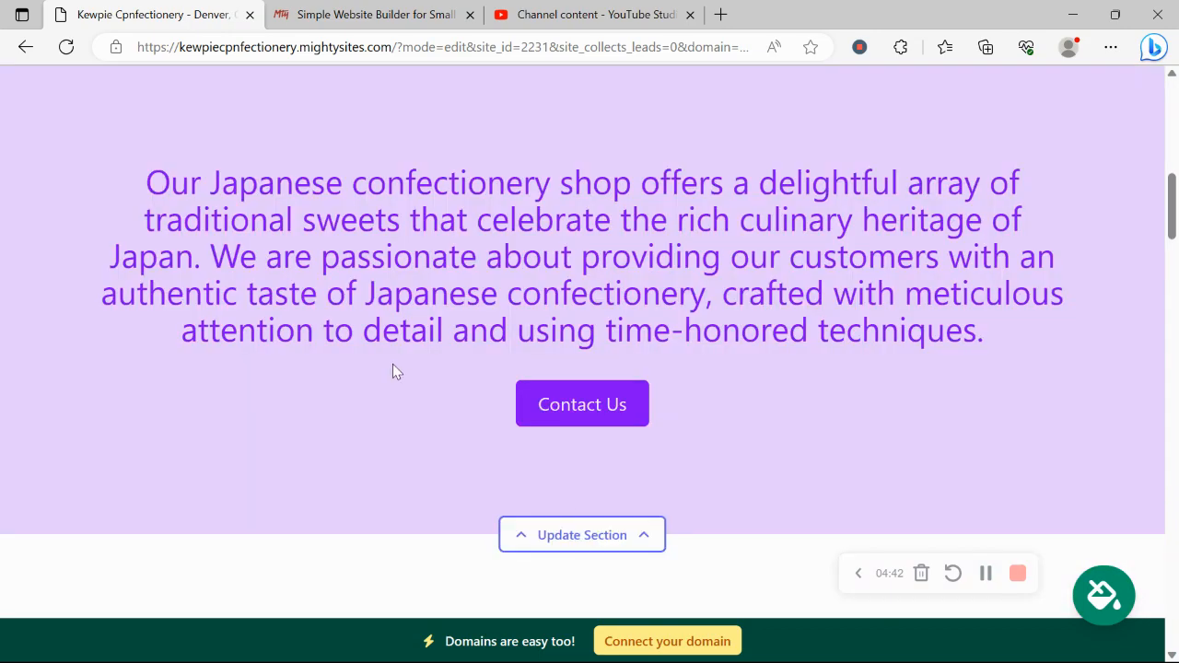
scroll(392, 369, "down", 2)
scroll(392, 370, "down", 9)
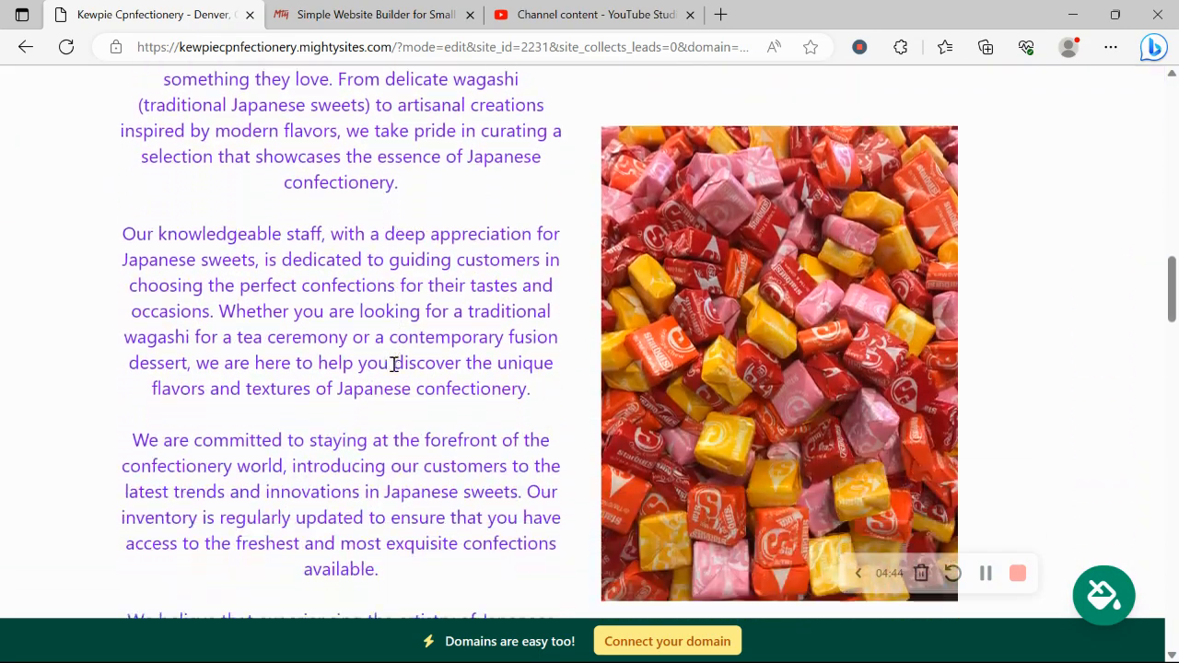
scroll(393, 371, "down", 10)
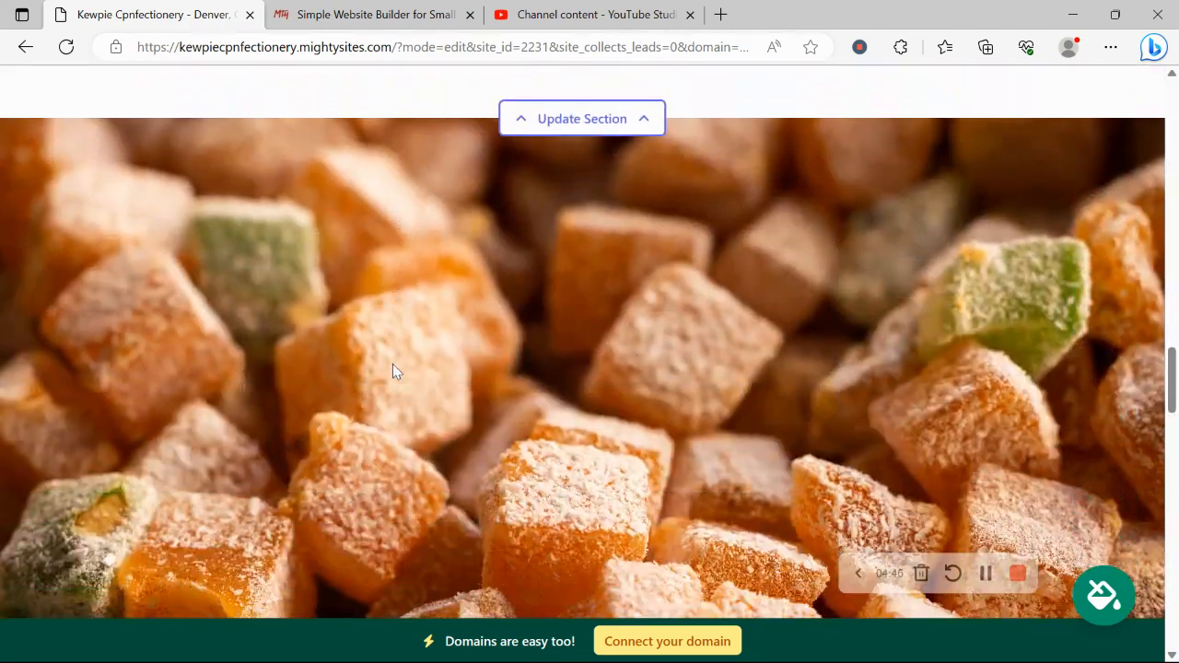
scroll(392, 371, "down", 10)
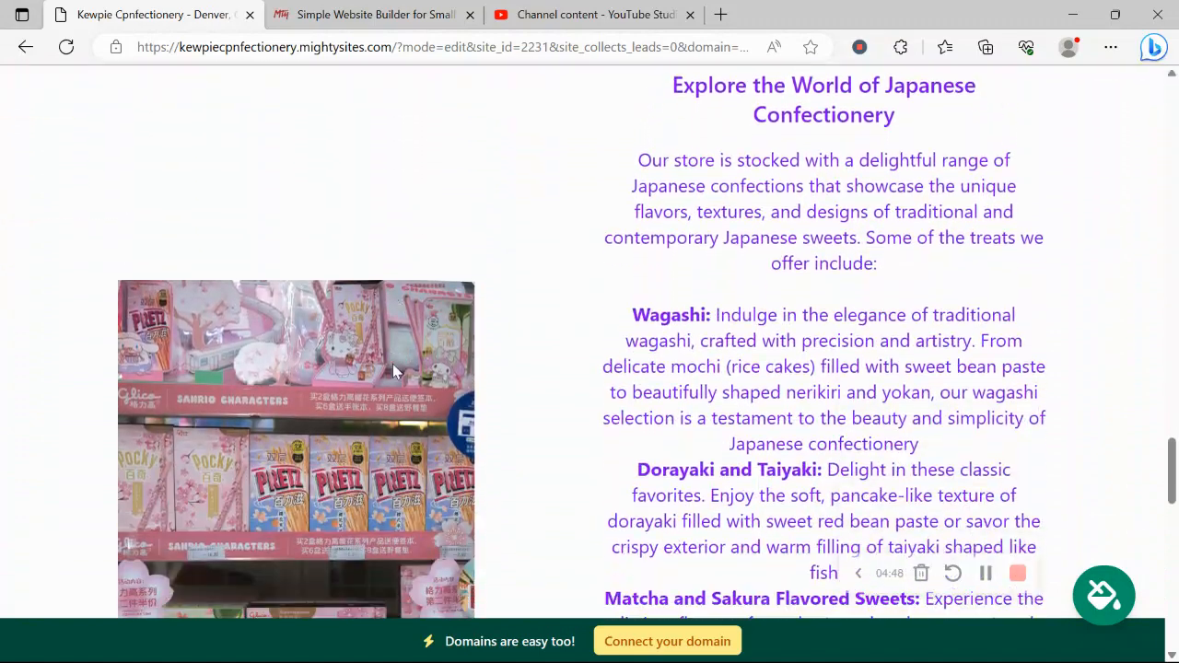
scroll(393, 370, "down", 10)
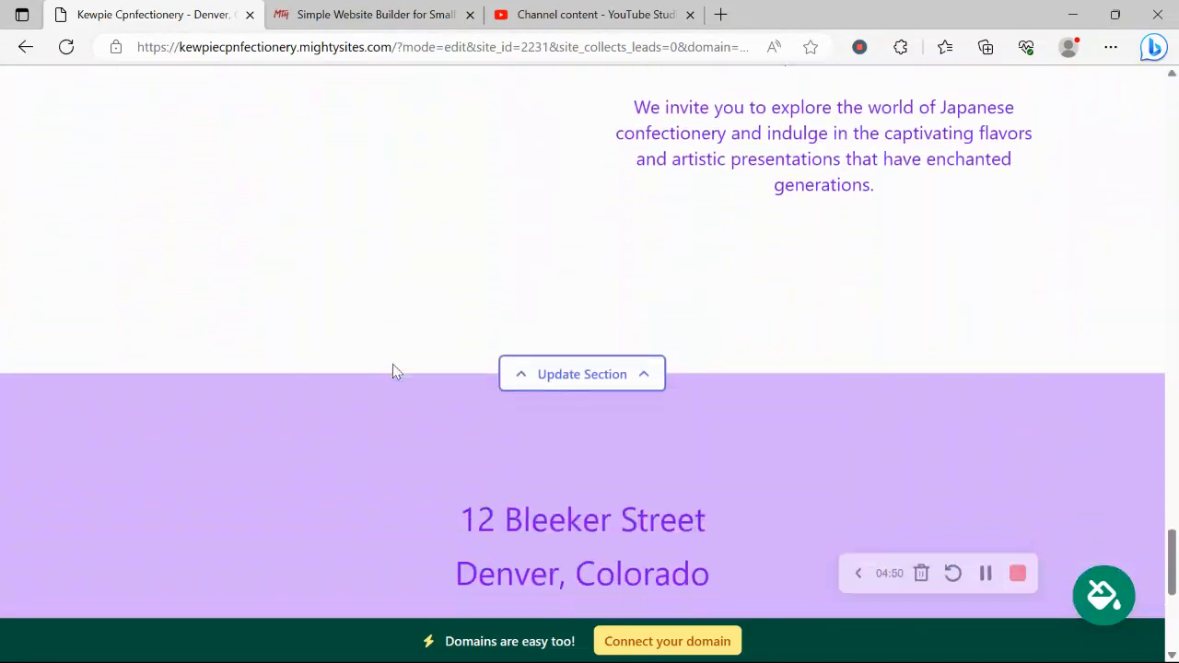
scroll(393, 371, "down", 2)
left_click(594, 465)
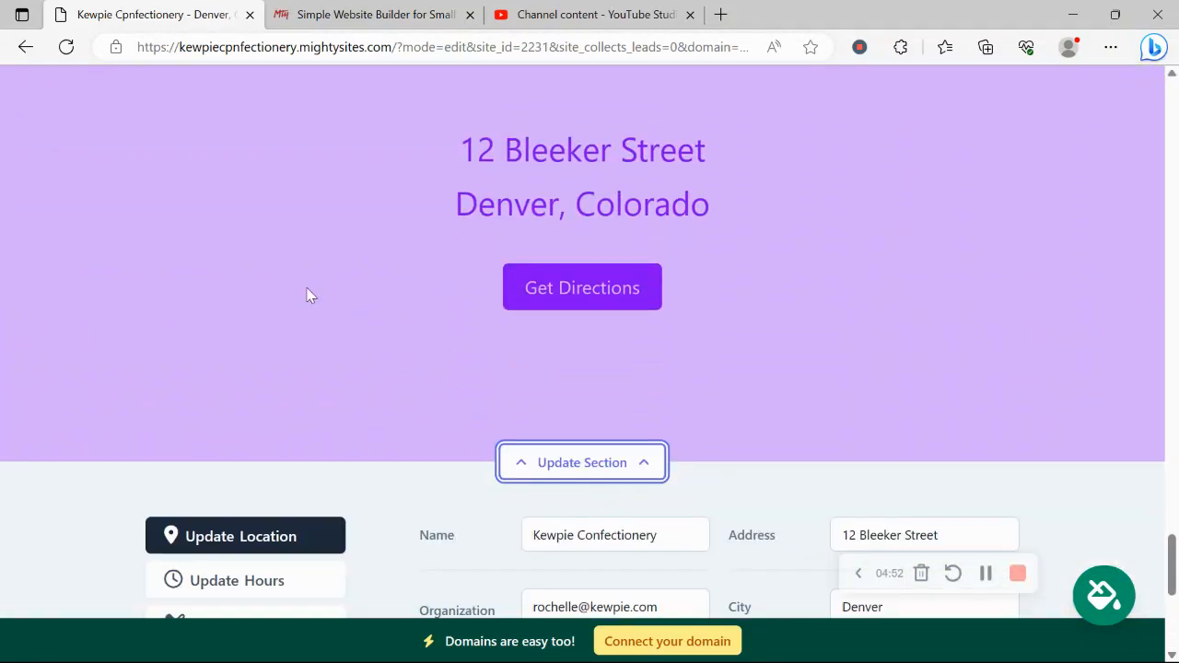
left_click(237, 442)
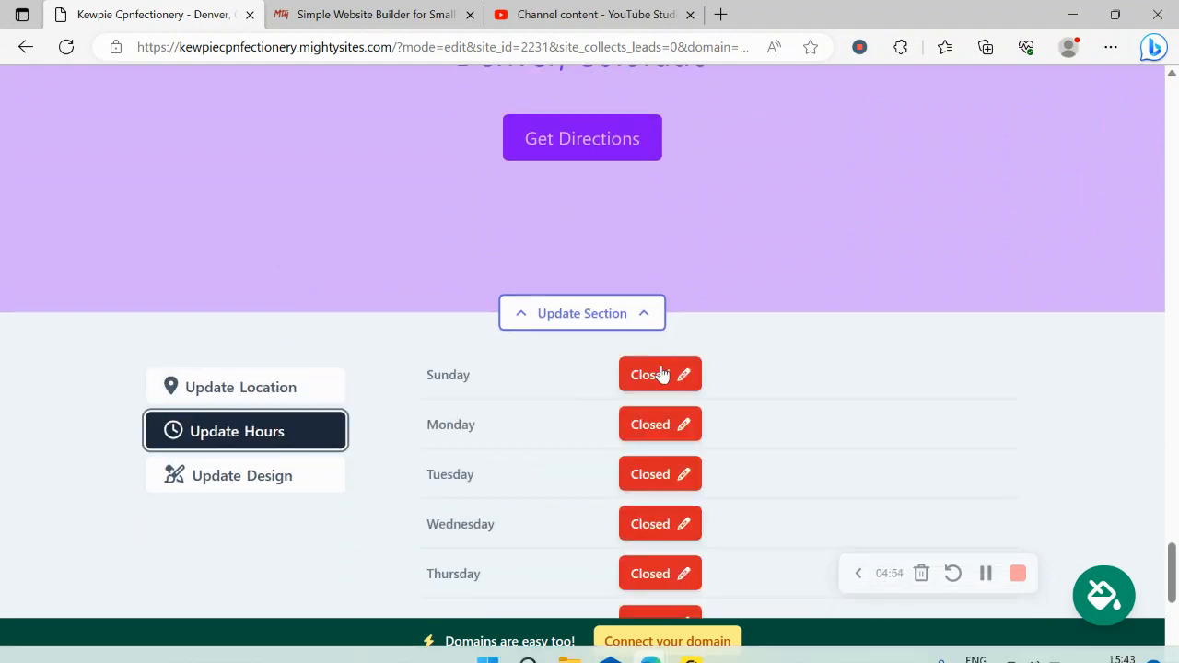
scroll(686, 545, "up", 3)
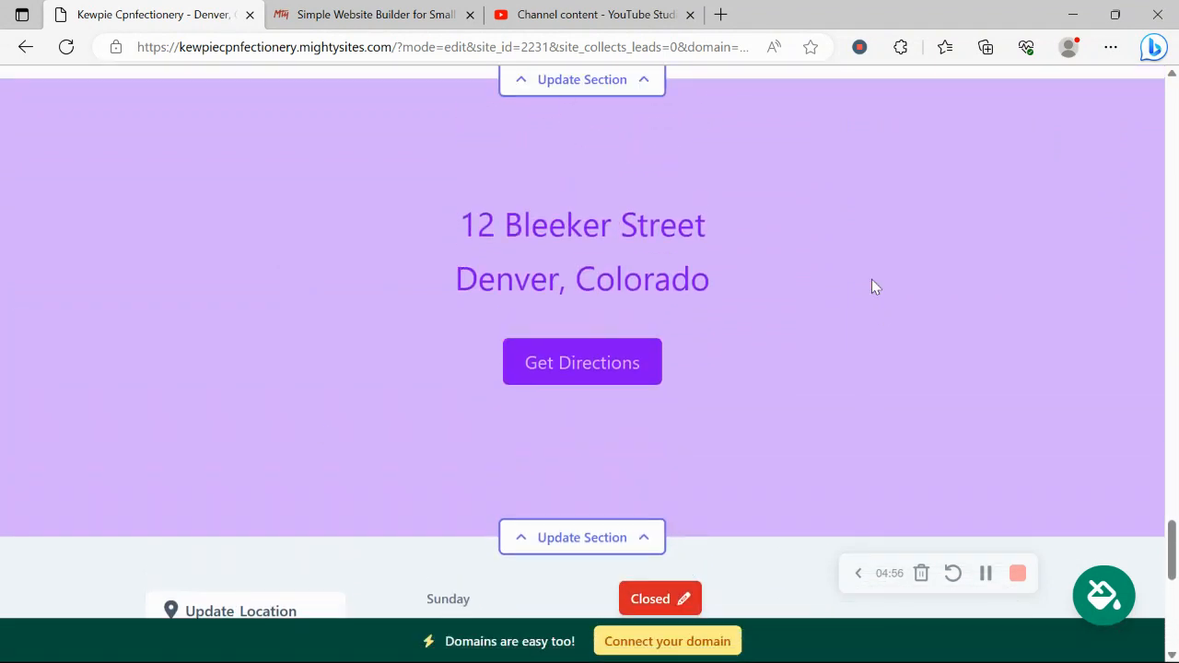
scroll(875, 286, "down", 6)
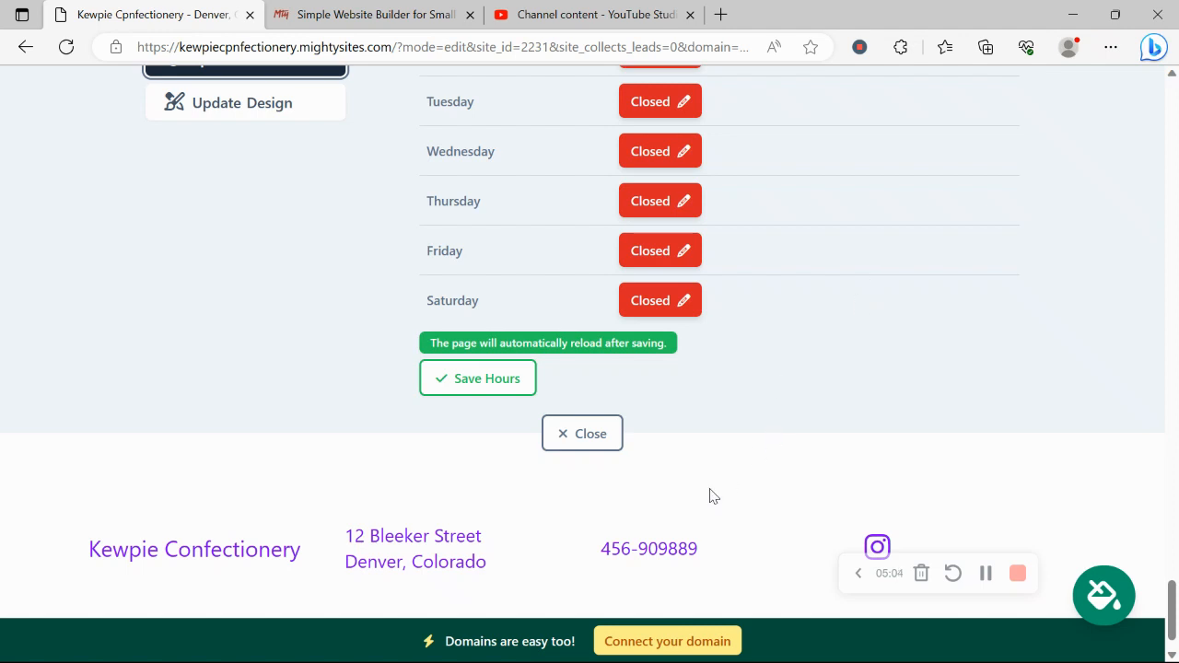
- Return from Connect your domain to the dashboard and open kewpiecpnfectionery.mightysites.com in a new tab
left_click(705, 642)
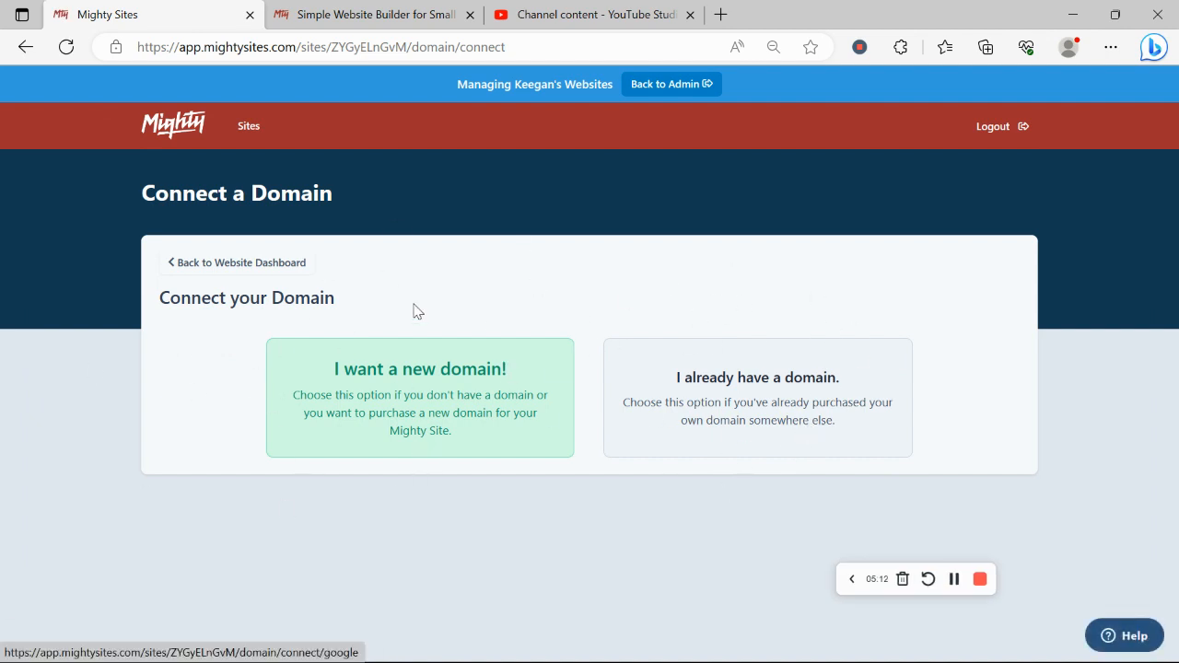
left_click(226, 275)
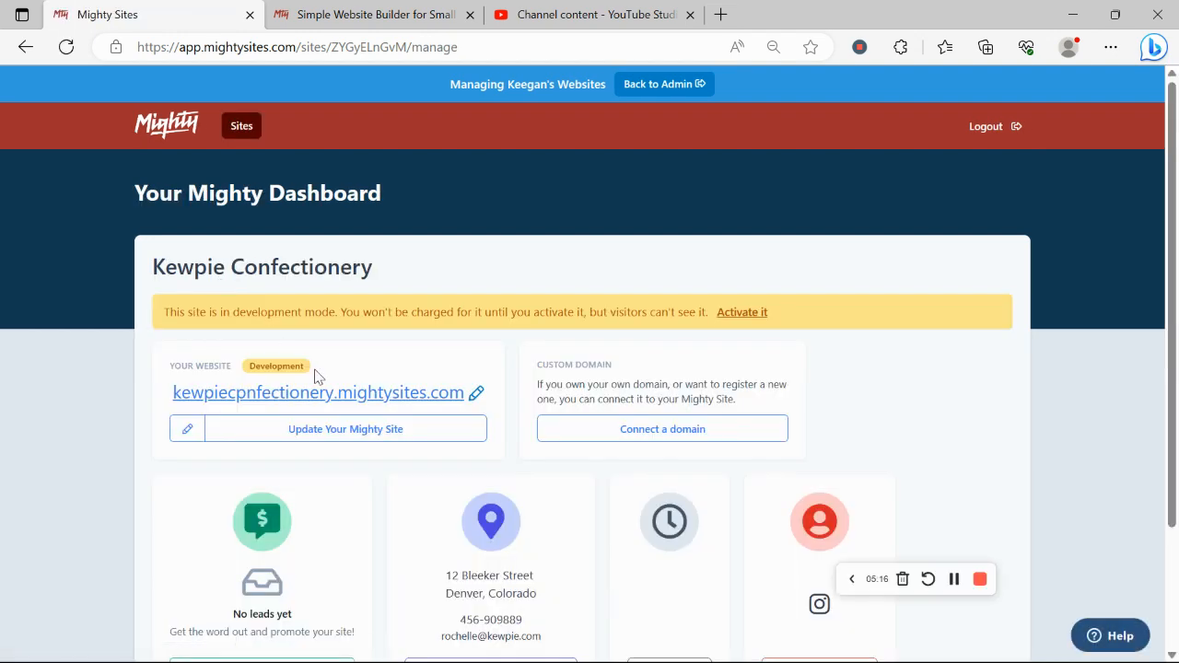
left_click(326, 390)
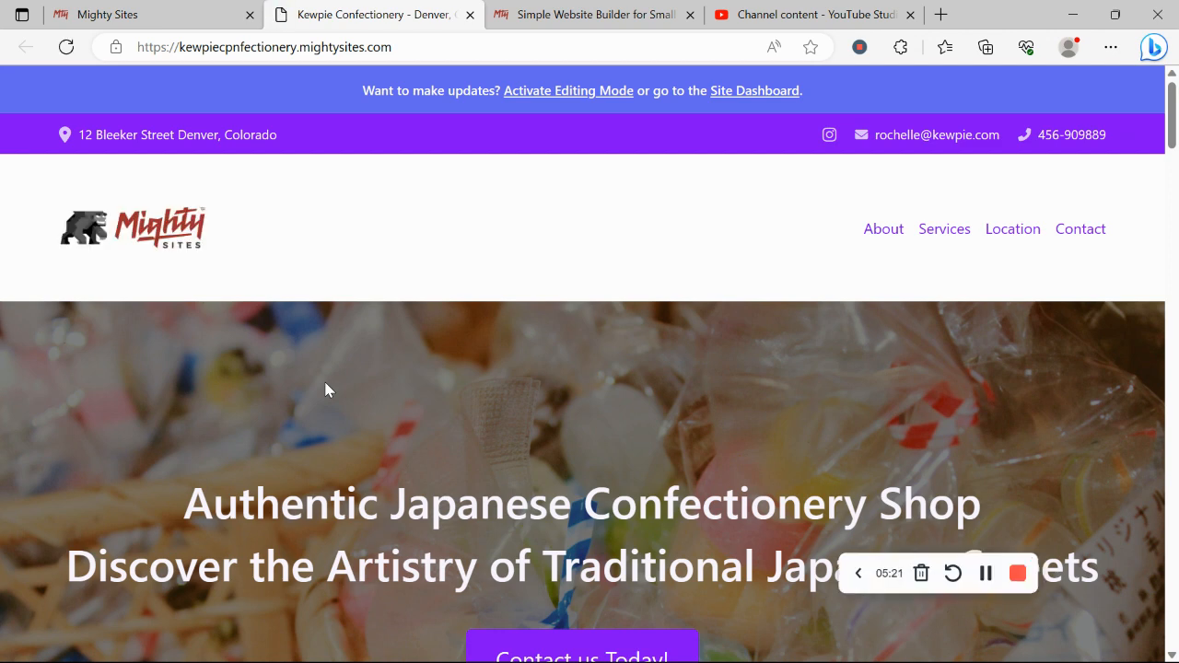
- Scroll the live site from the candy-photo hero down to the About Us section
scroll(326, 391, "down", 3)
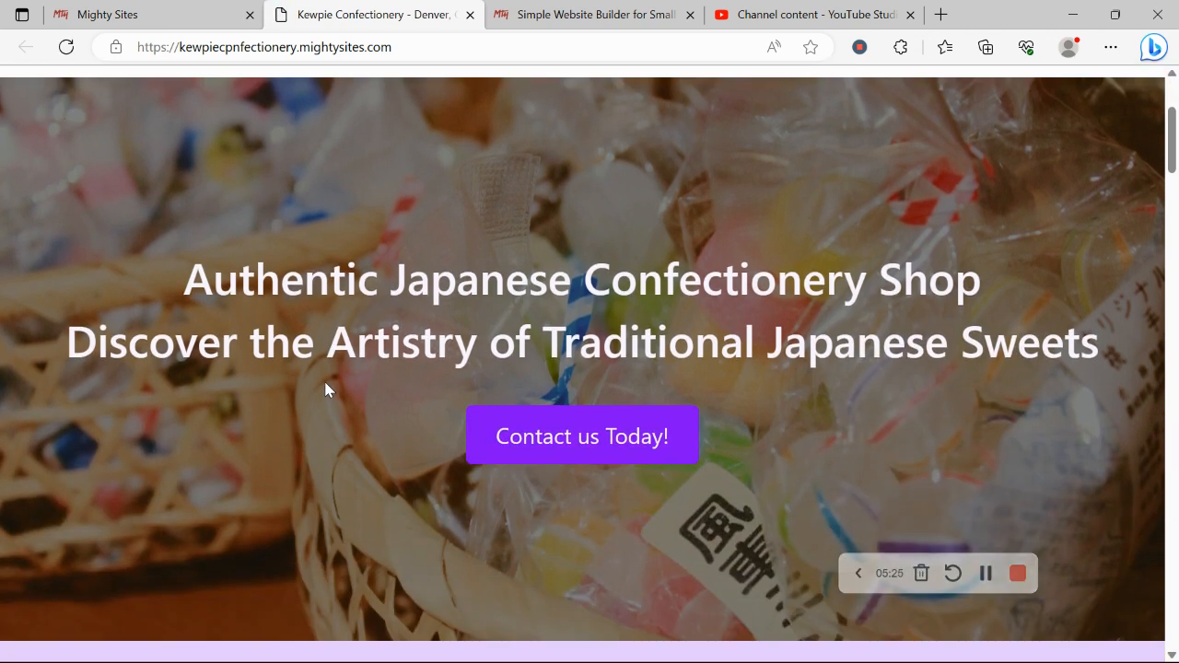
scroll(326, 391, "down", 7)
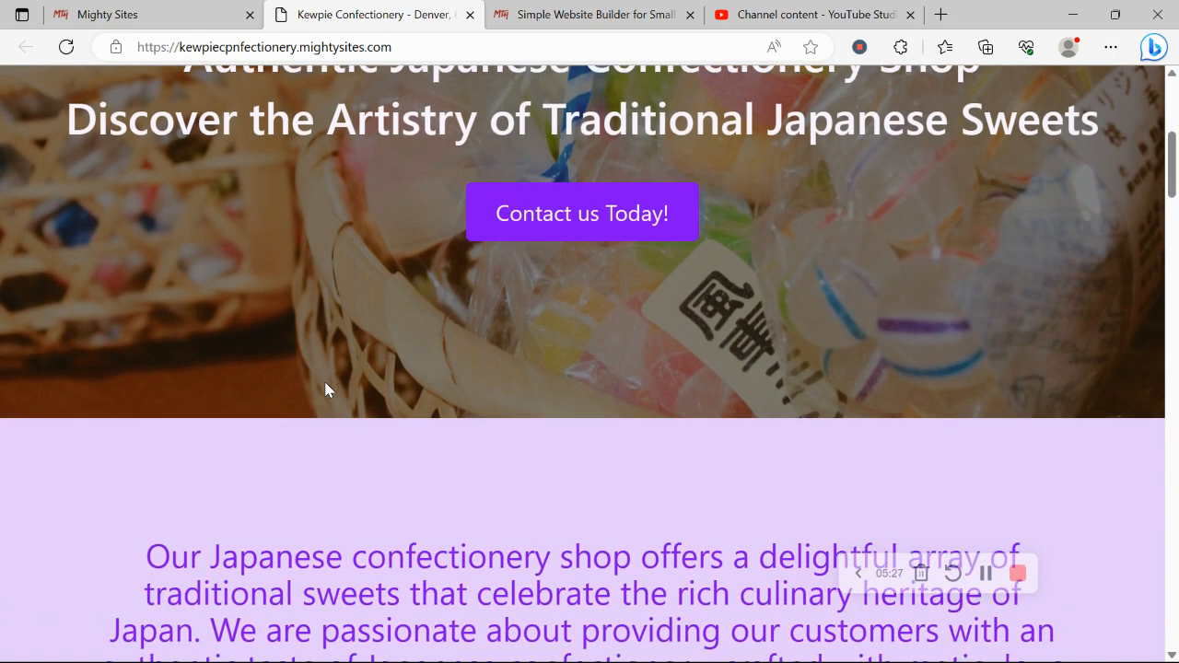
scroll(326, 390, "down", 5)
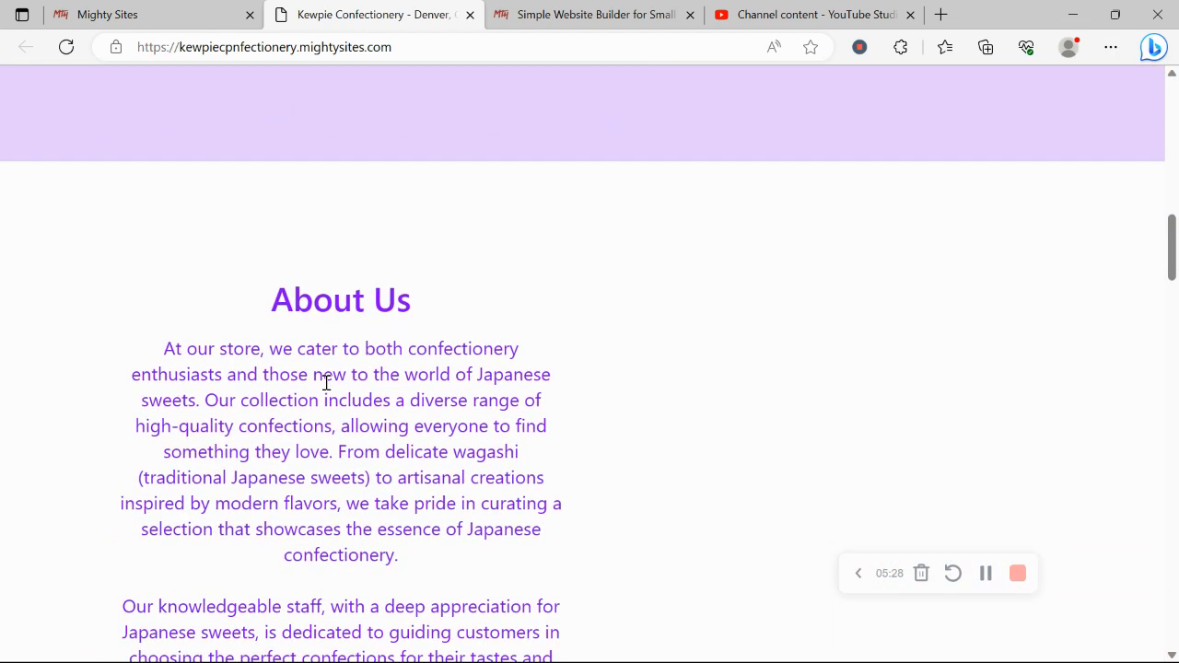